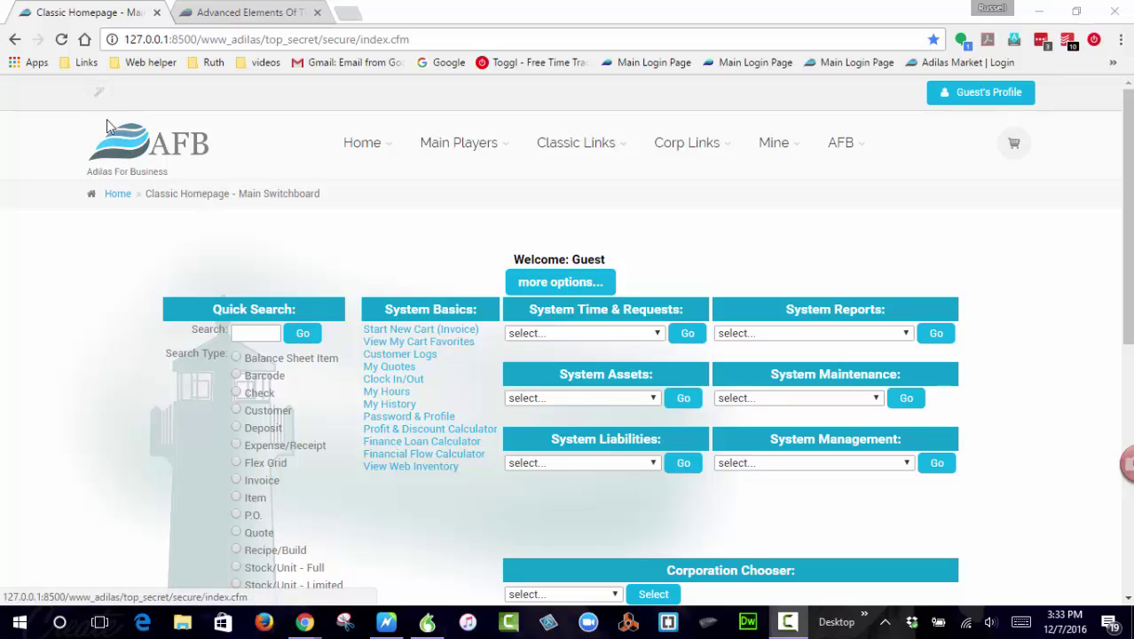
# Open the AFB theme settings page and go to the Corp Footer Column 1 & 2 section
pyautogui.click(103, 97)
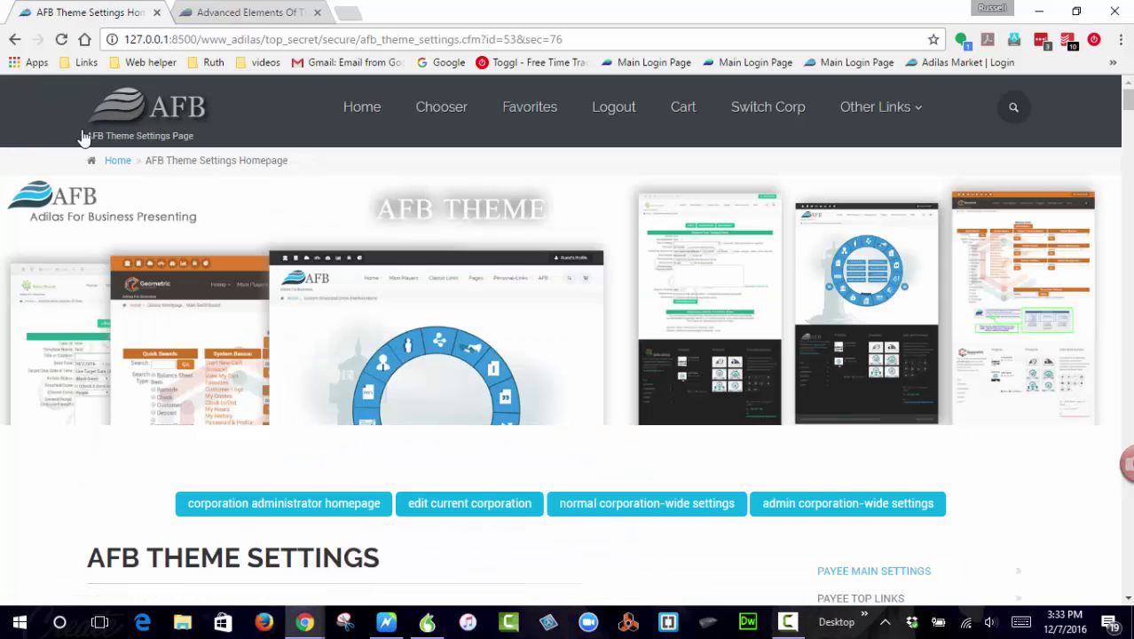
pyautogui.scroll(-3, 569, 430)
pyautogui.scroll(-3, 541, 399)
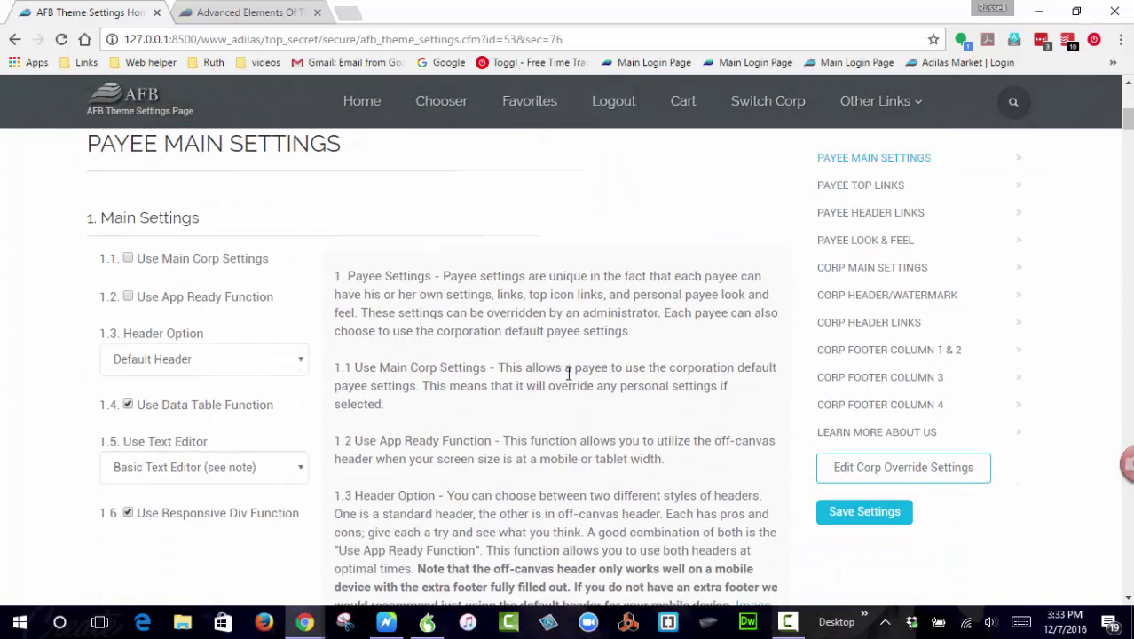
pyautogui.click(882, 353)
pyautogui.scroll(-9, 391, 404)
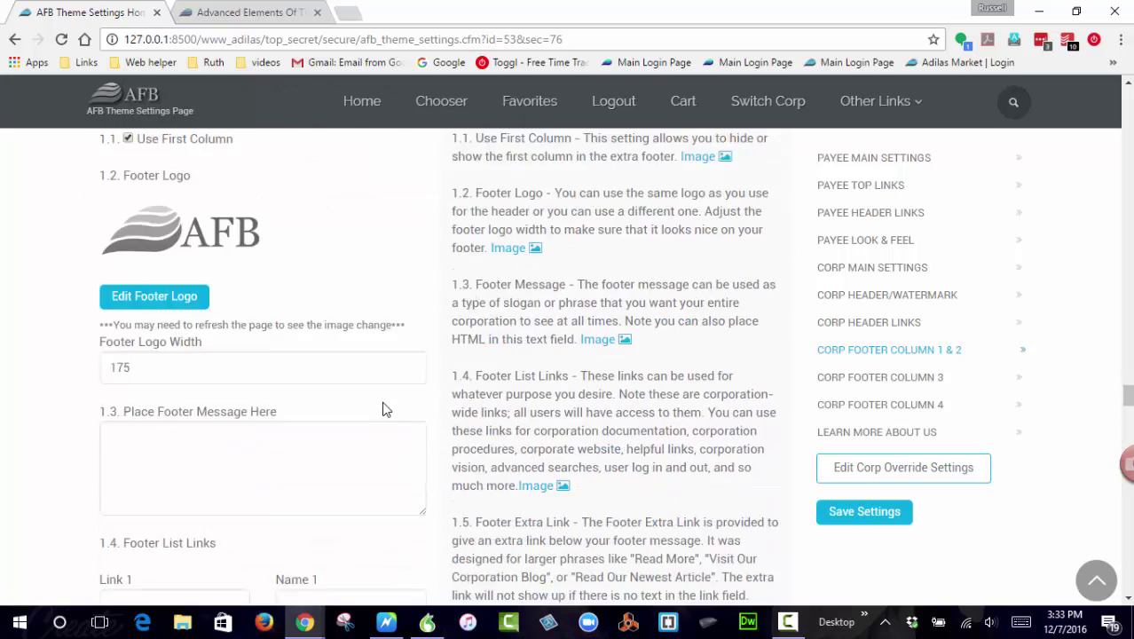
# View the example images for the footer's second column and the EOT feeder name
pyautogui.scroll(-4, 390, 403)
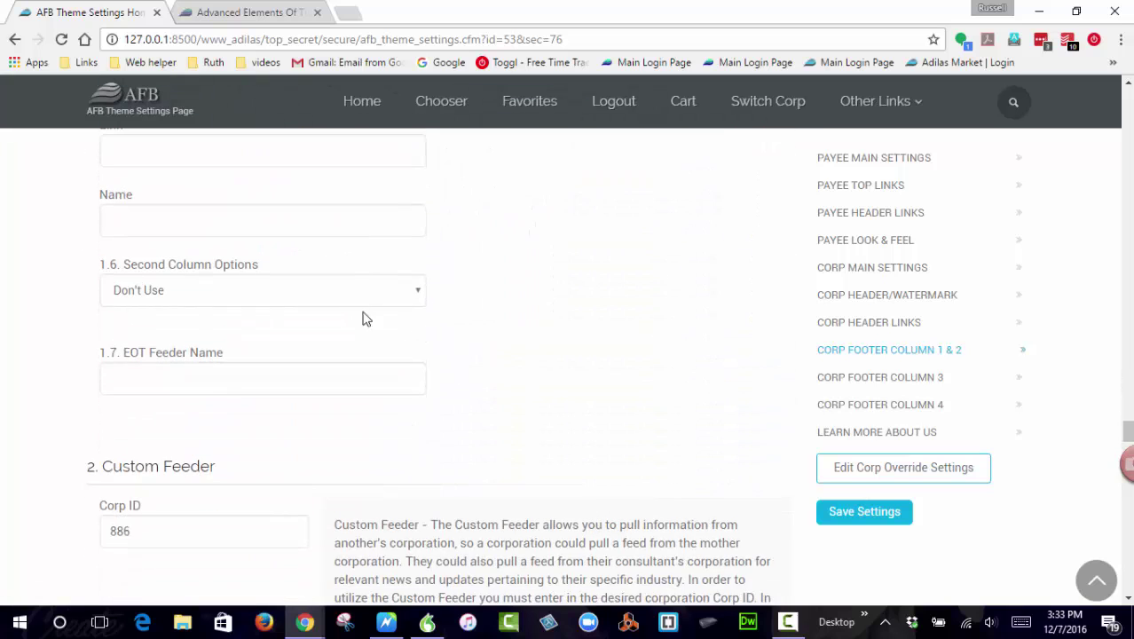
pyautogui.scroll(3, 519, 387)
pyautogui.scroll(2, 573, 382)
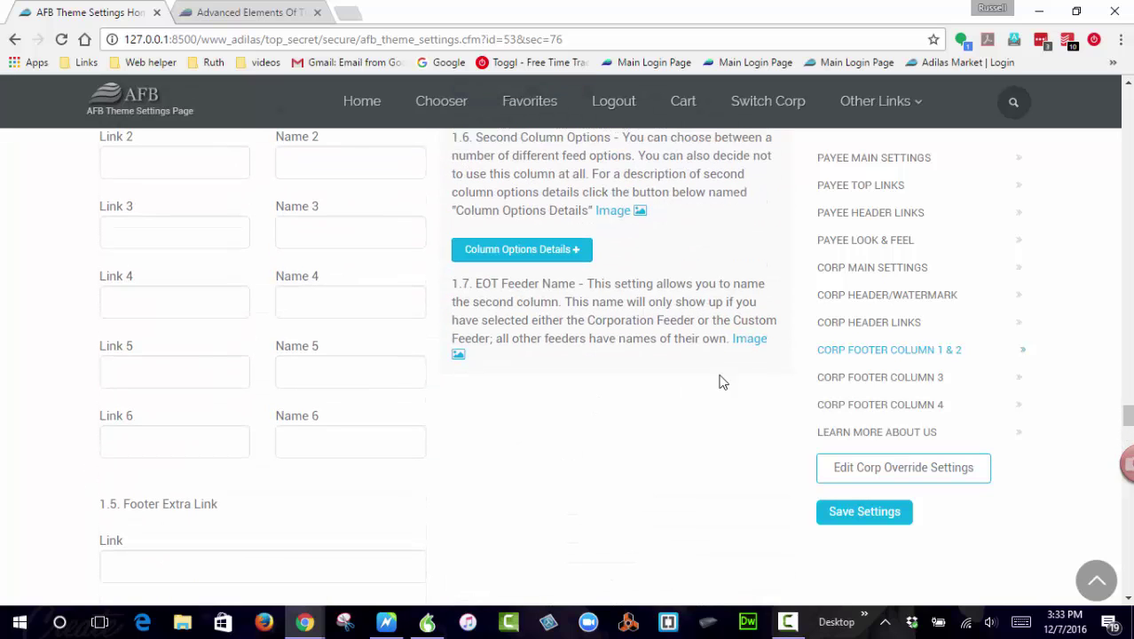
pyautogui.scroll(2, 604, 235)
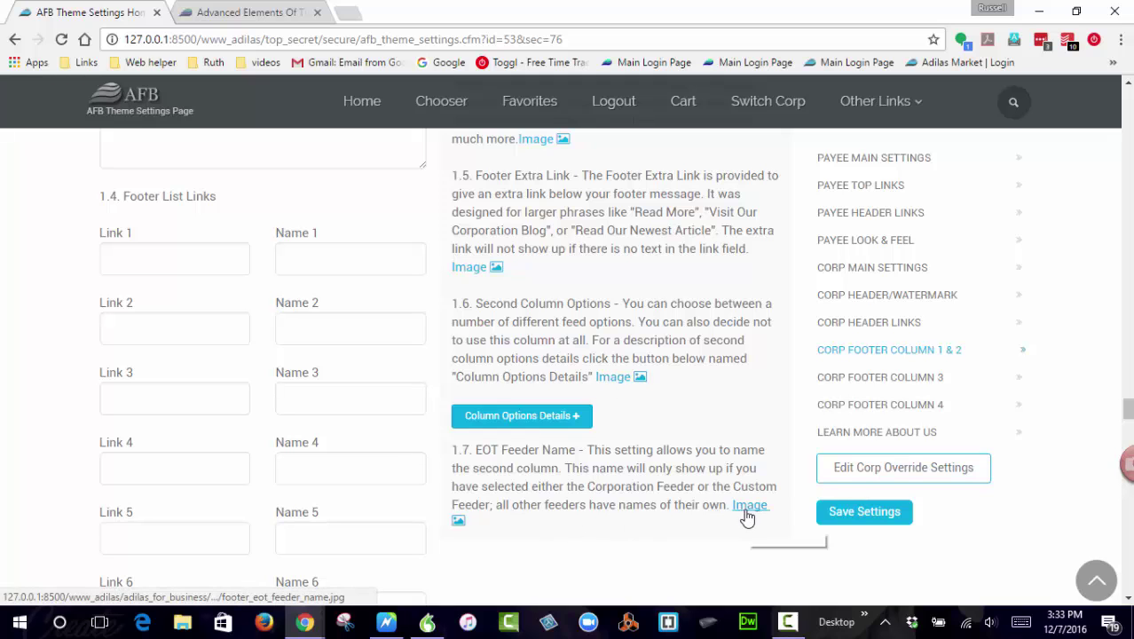
pyautogui.click(621, 377)
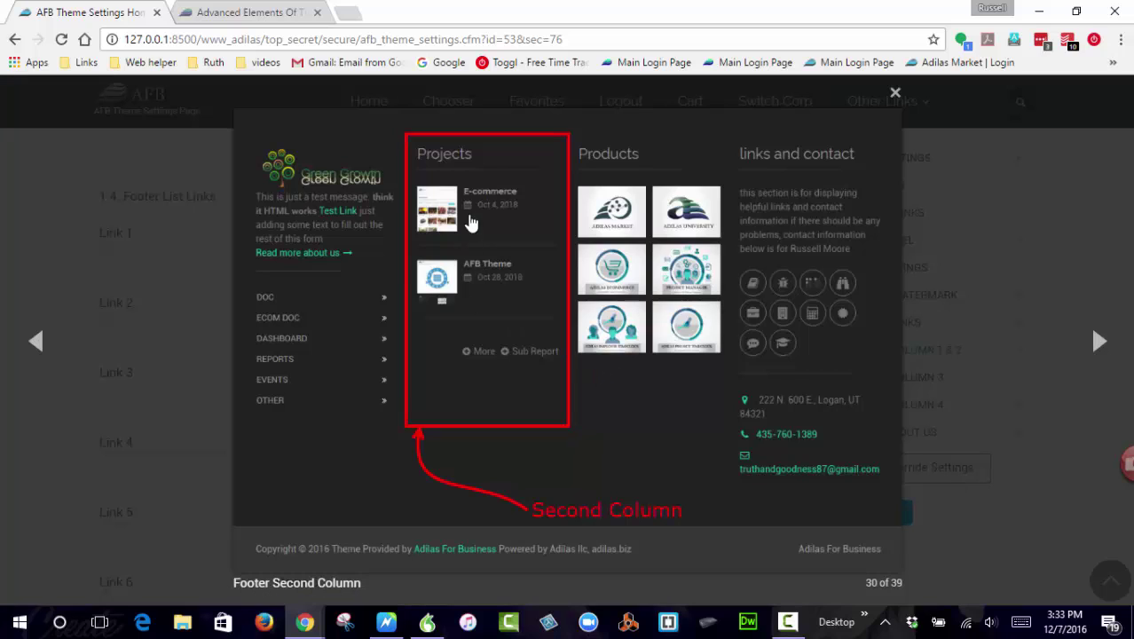
pyautogui.click(530, 391)
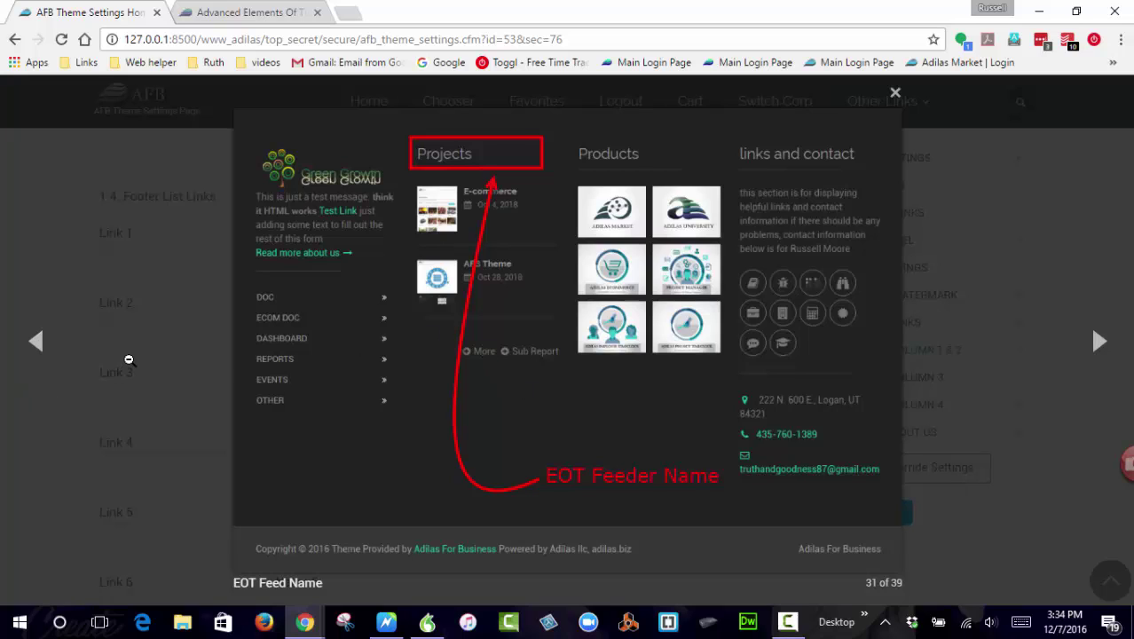
pyautogui.click(175, 421)
# Review the Second Column Options choices and read the Corporation Feeder criteria in the column options details
pyautogui.scroll(-6, 182, 326)
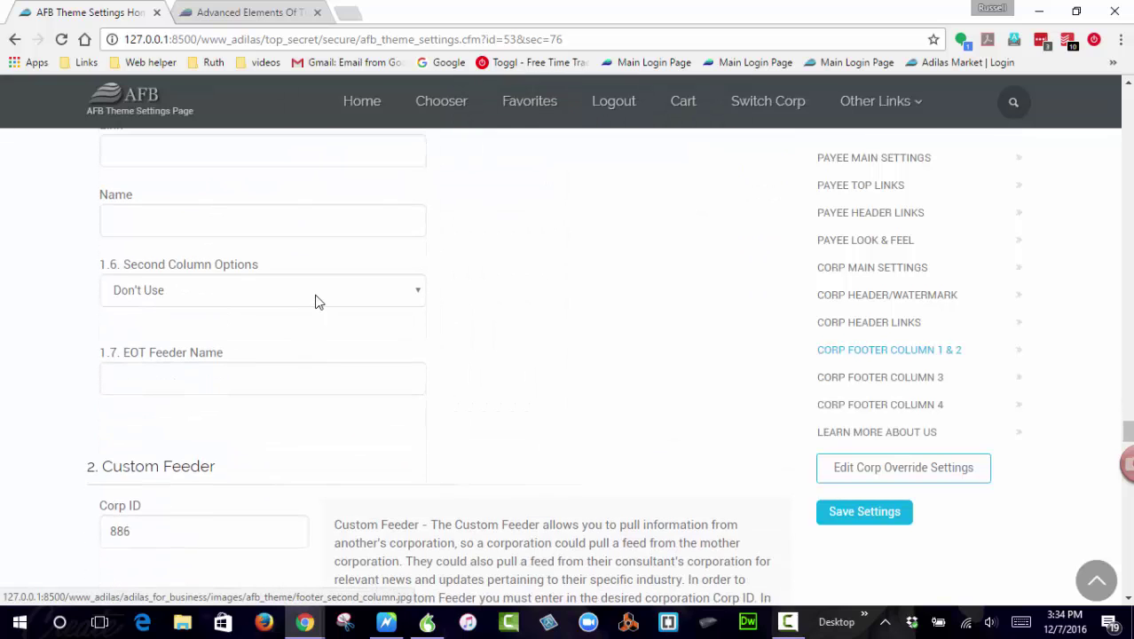
pyautogui.click(318, 299)
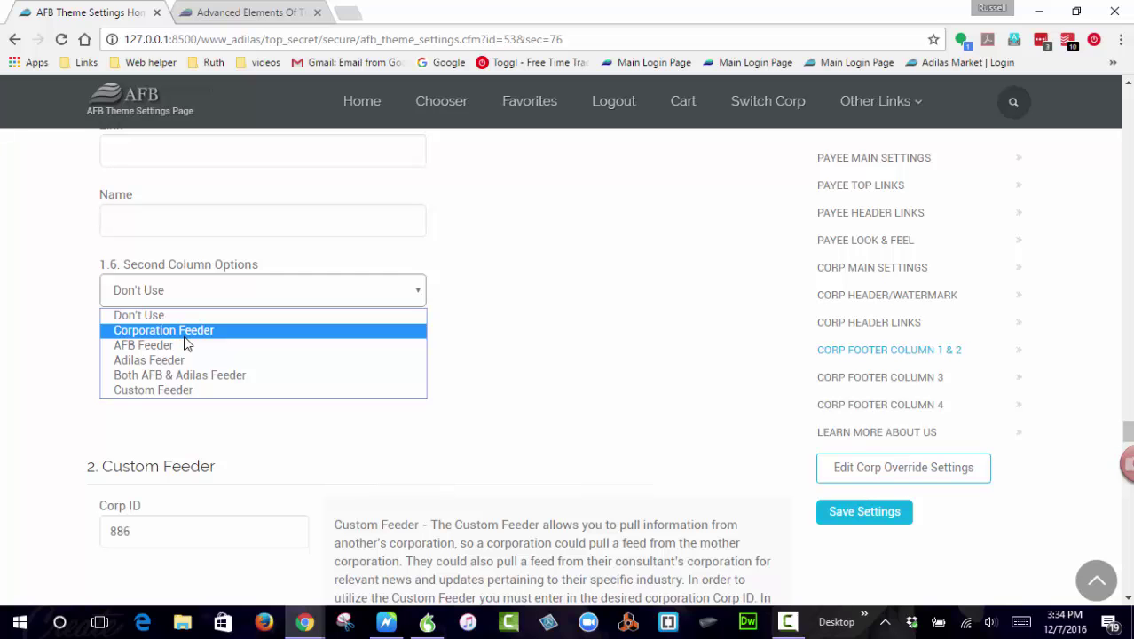
pyautogui.scroll(6, 531, 425)
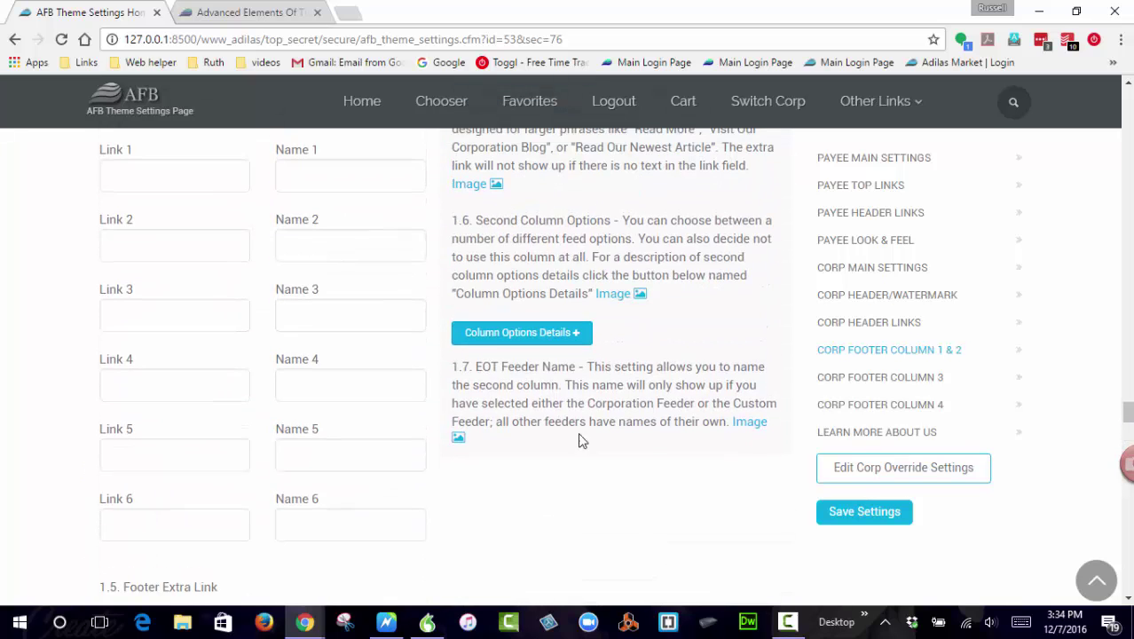
pyautogui.click(550, 336)
pyautogui.scroll(-3, 568, 399)
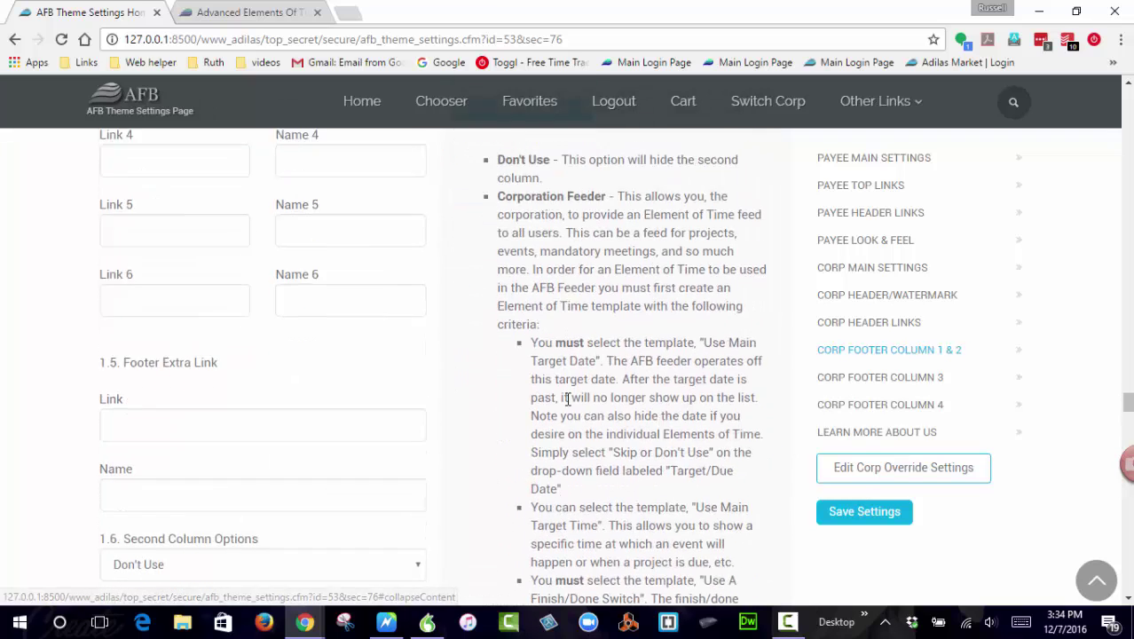
pyautogui.scroll(-5, 593, 348)
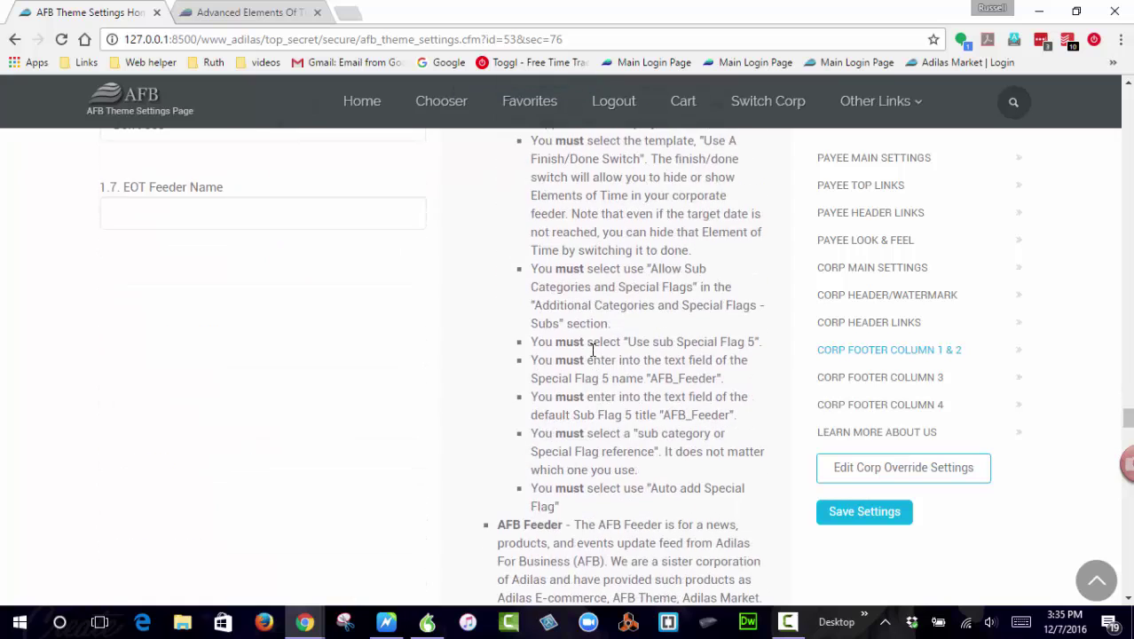
pyautogui.scroll(4, 593, 349)
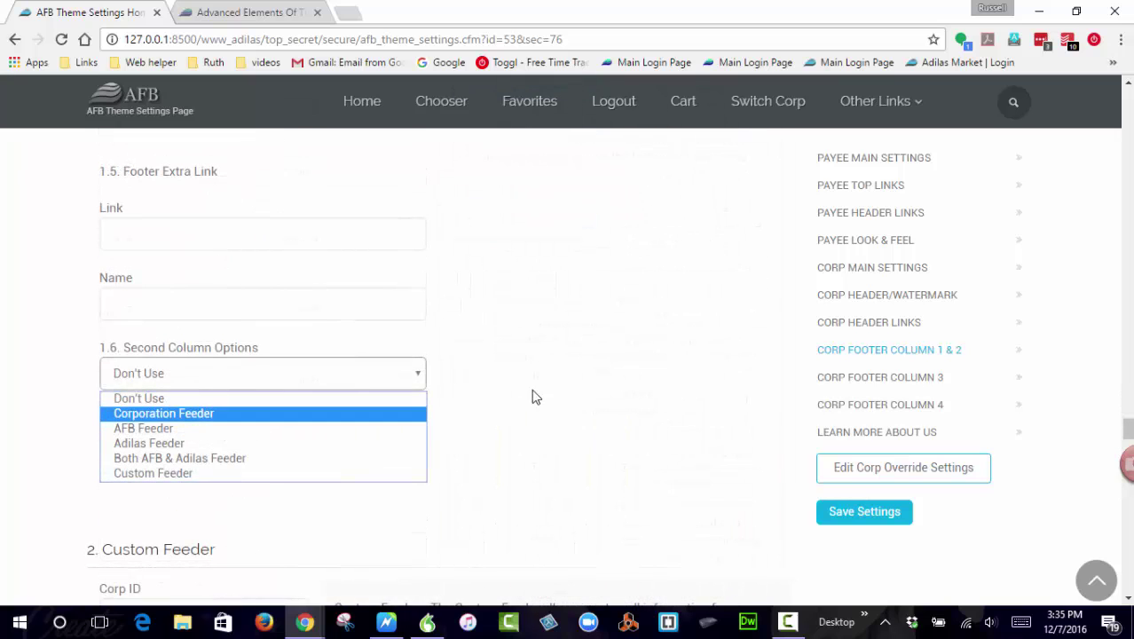
pyautogui.click(532, 388)
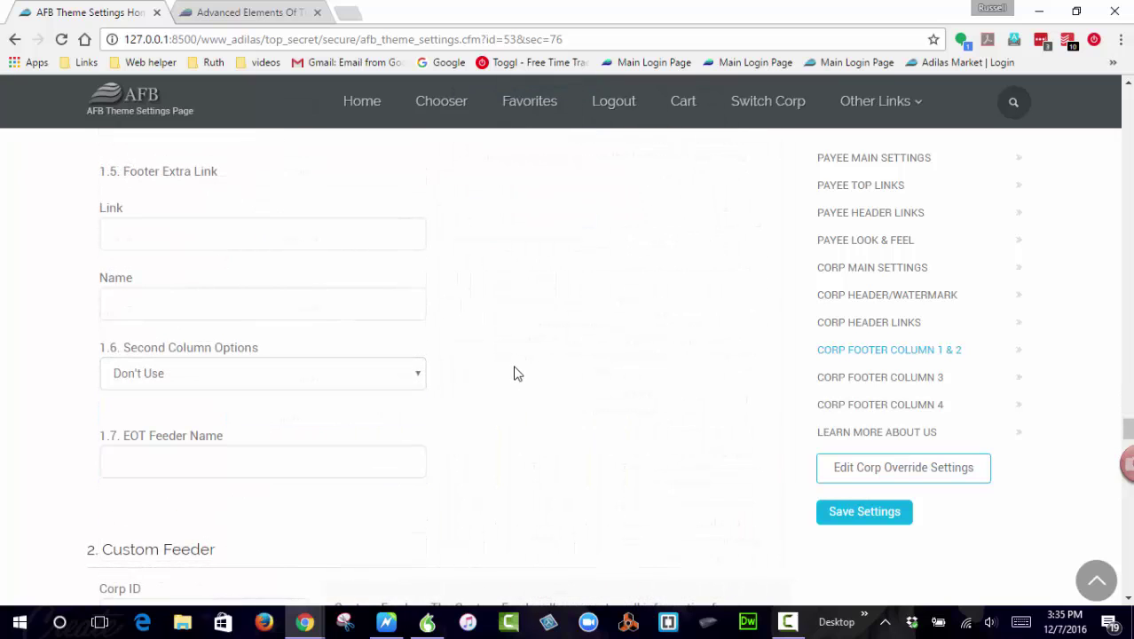
# View the Second Column Options example image again and close it
pyautogui.scroll(5, 543, 463)
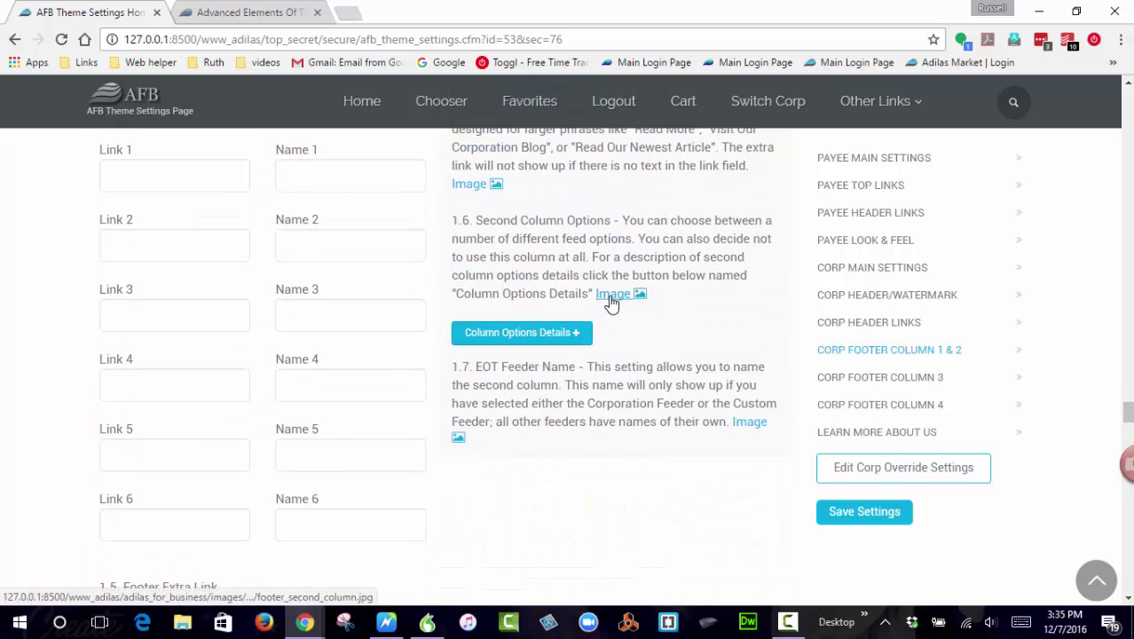
pyautogui.click(611, 298)
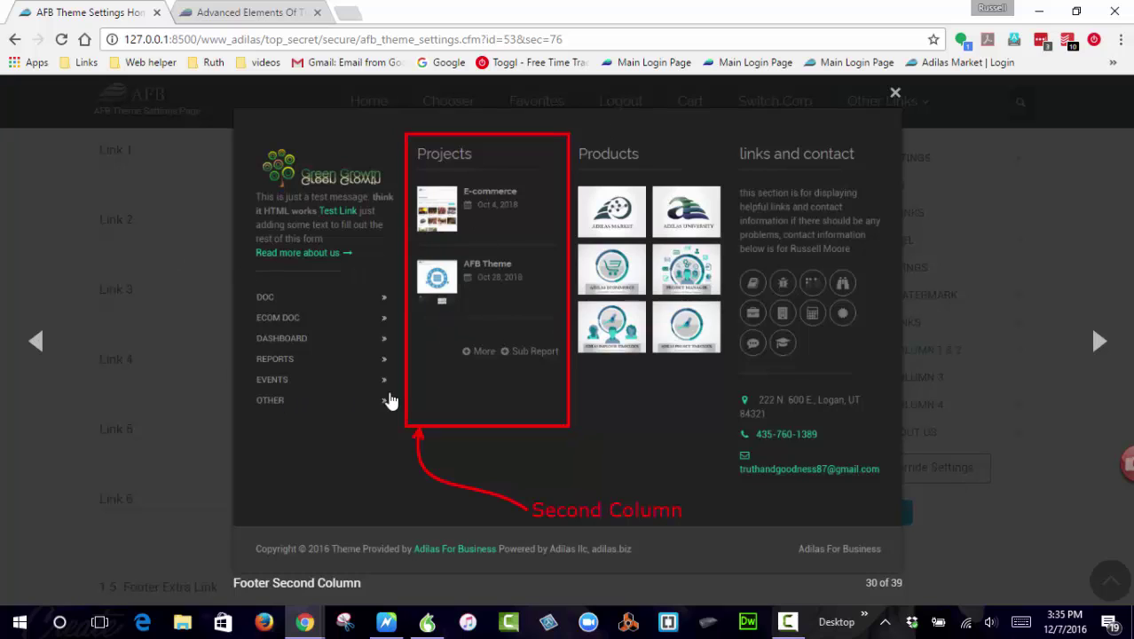
pyautogui.click(210, 438)
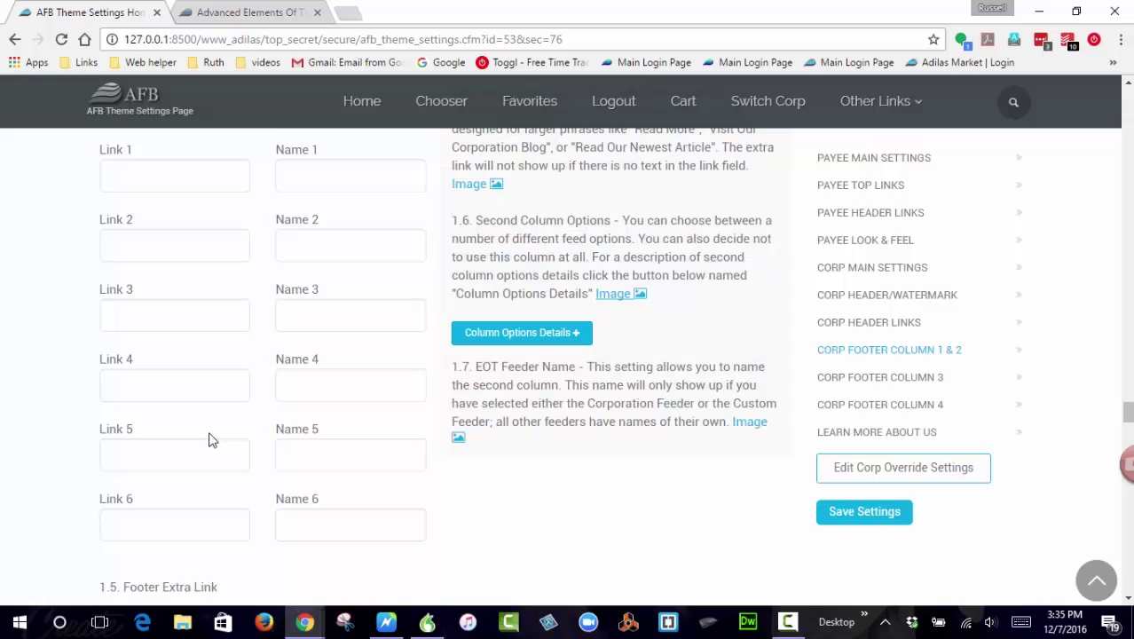
# Review the AFB Feeder choice for the second column and read its description in the column options details
pyautogui.scroll(-7, 396, 472)
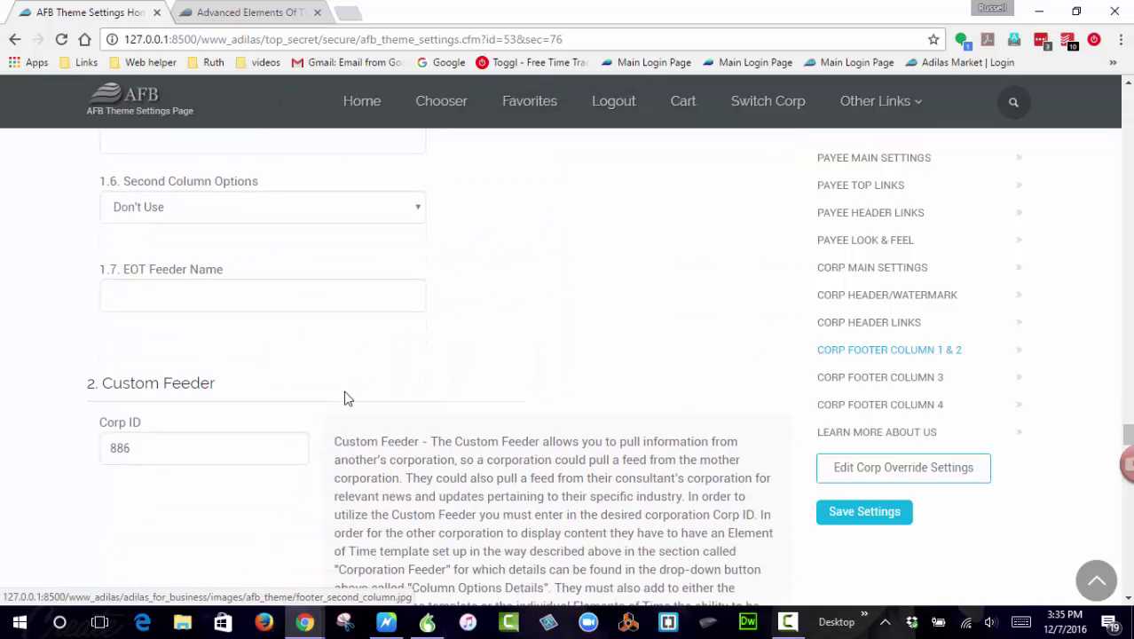
pyautogui.scroll(1, 300, 393)
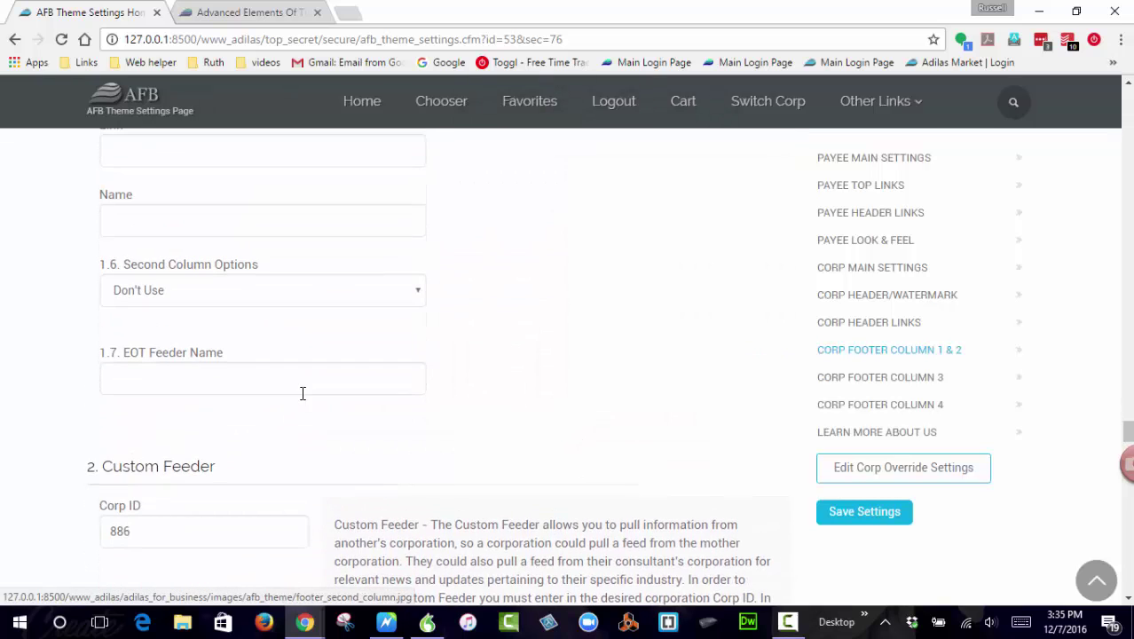
pyautogui.click(328, 290)
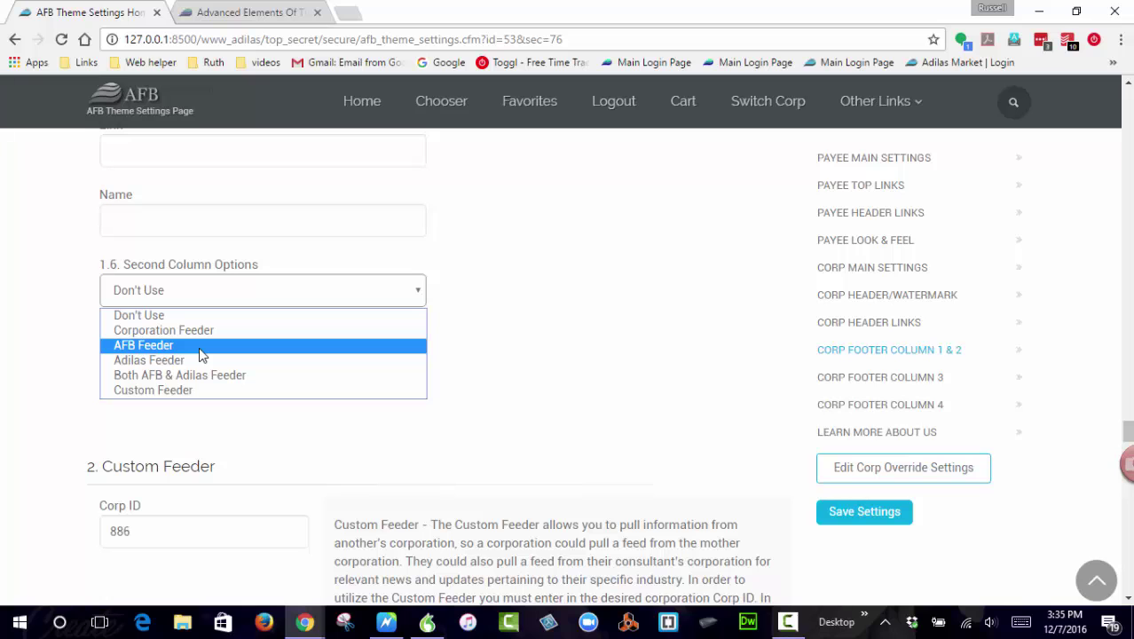
pyautogui.scroll(5, 546, 378)
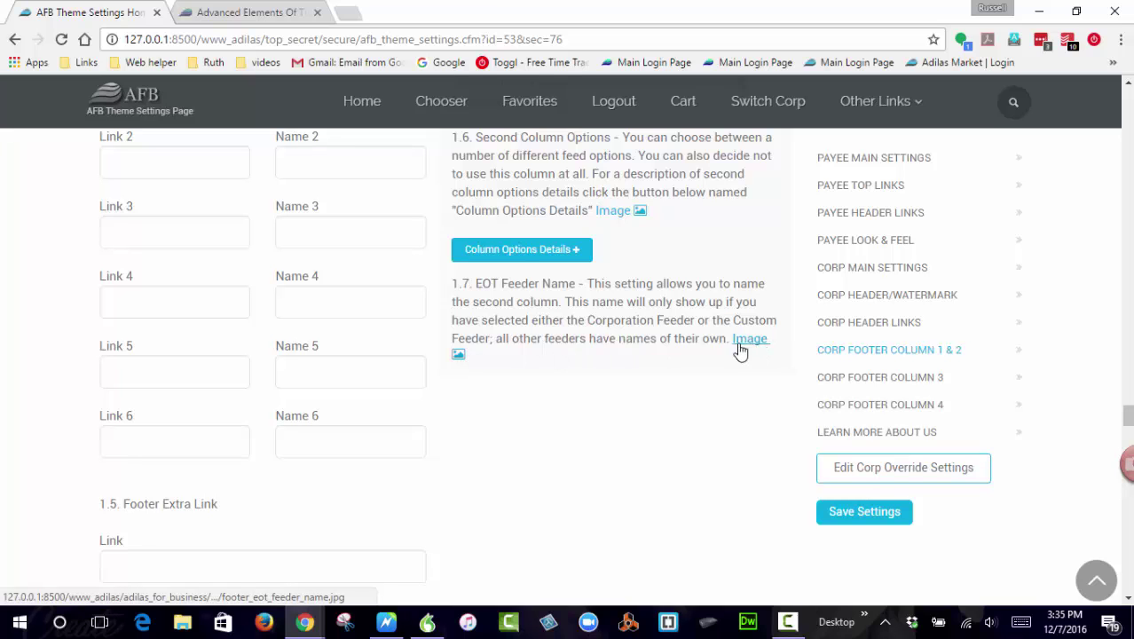
pyautogui.click(575, 252)
pyautogui.scroll(-4, 585, 355)
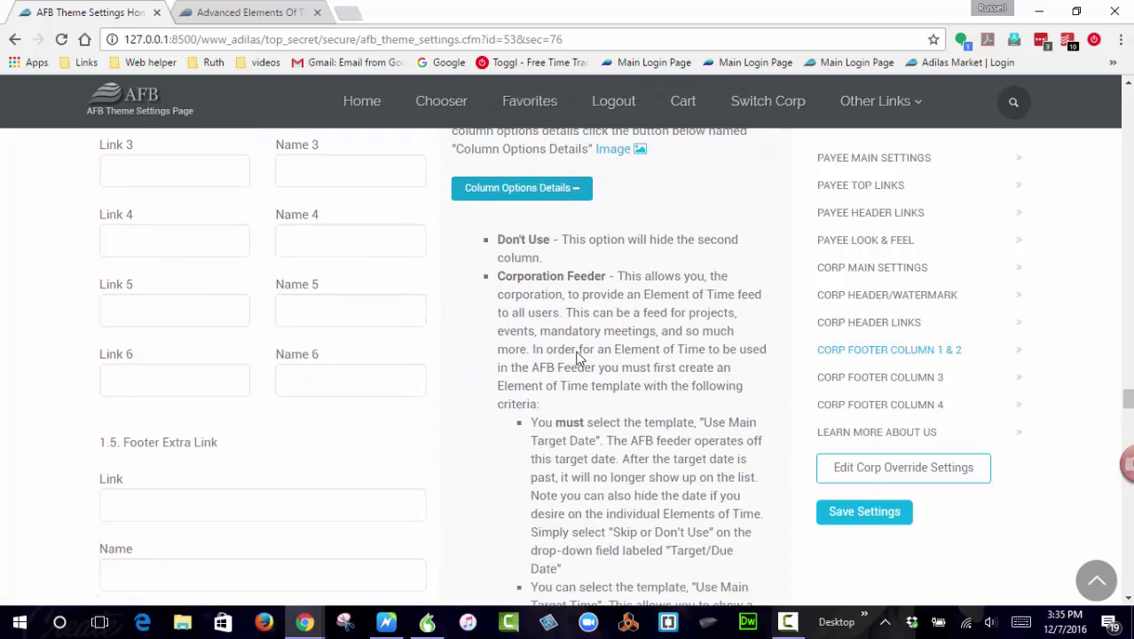
pyautogui.scroll(-5, 613, 448)
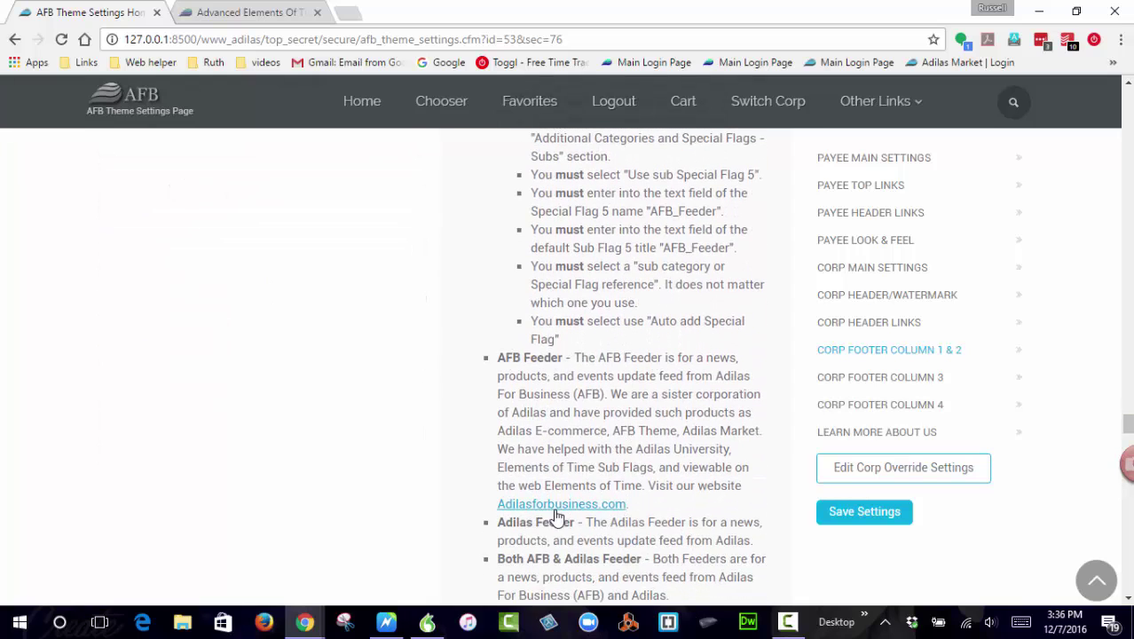
pyautogui.scroll(7, 448, 448)
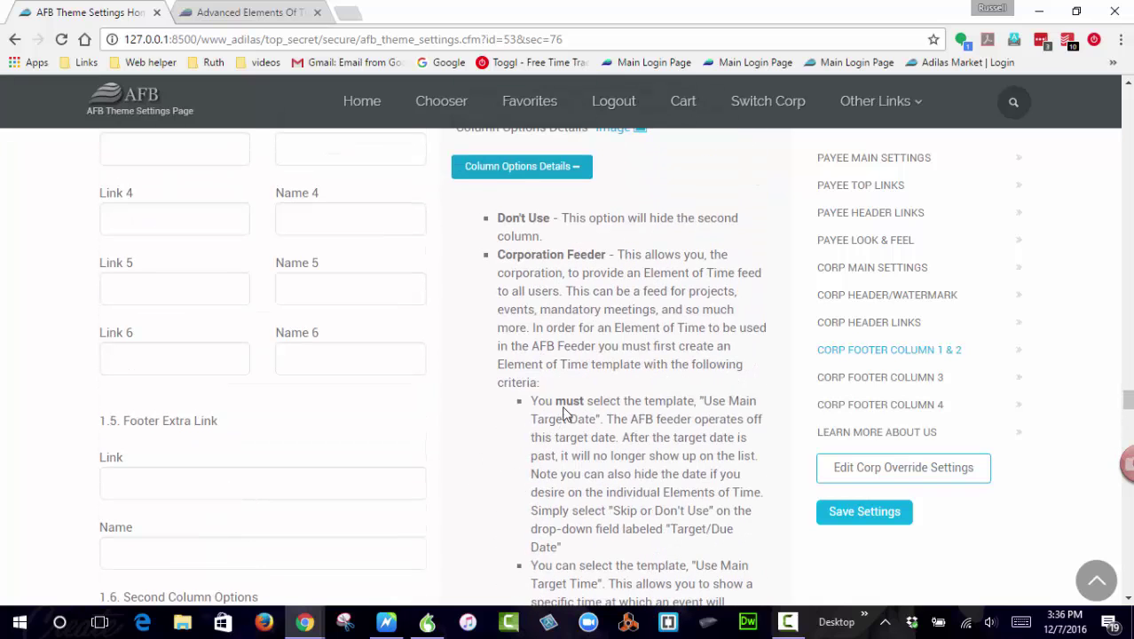
pyautogui.click(538, 173)
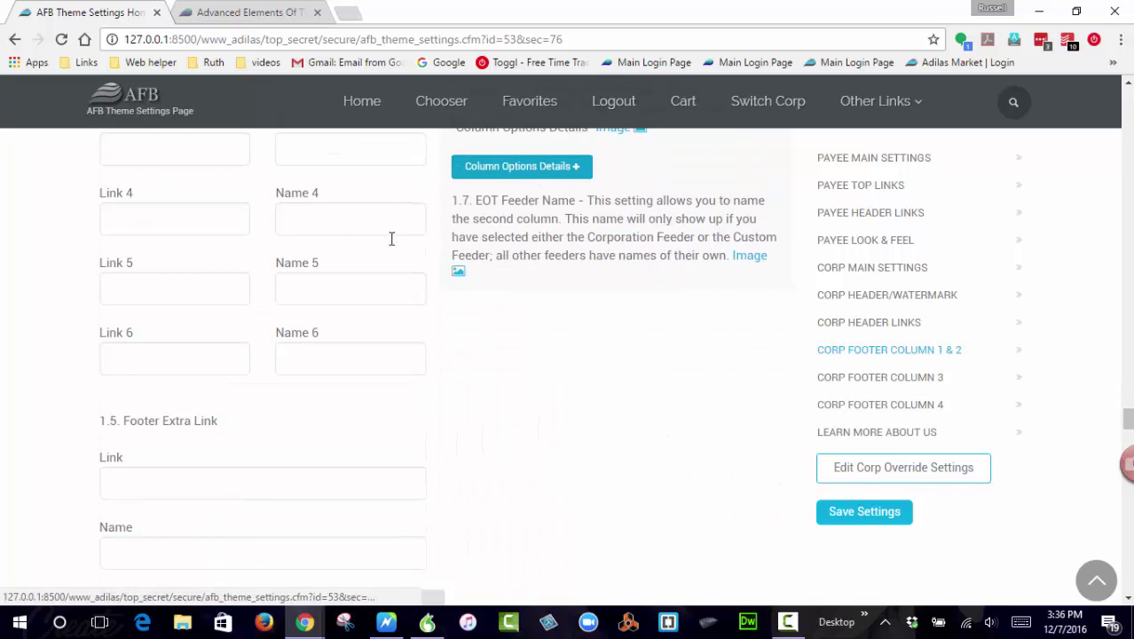
# Show the available Second Column Options, from Adilas Feeder to Custom Feeder
pyautogui.scroll(-8, 407, 359)
pyautogui.scroll(5, 421, 354)
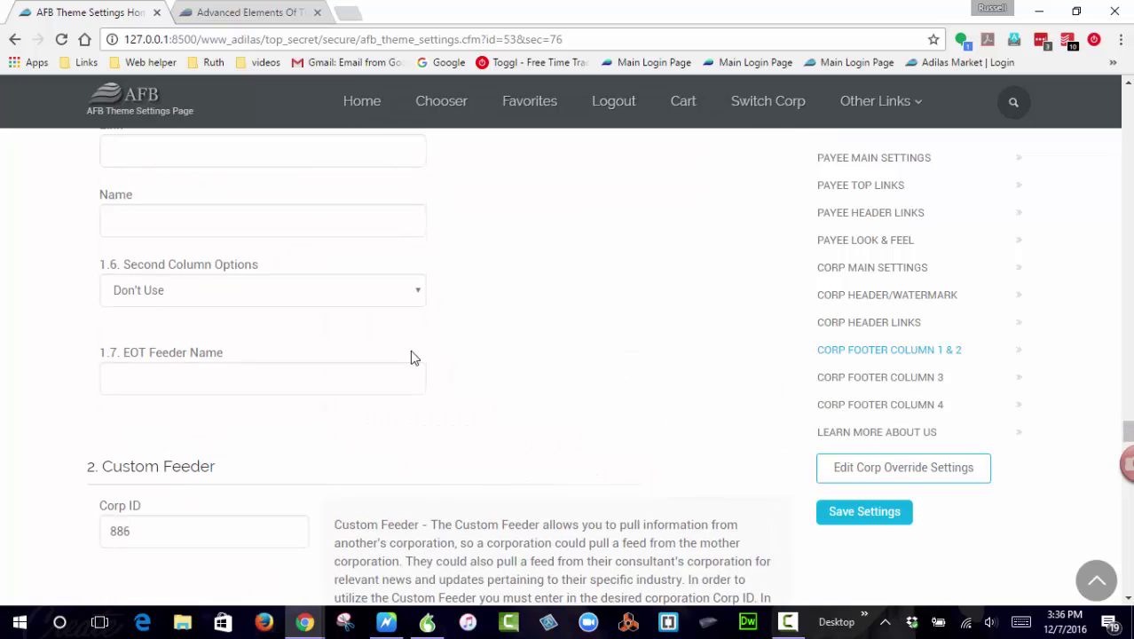
pyautogui.click(379, 302)
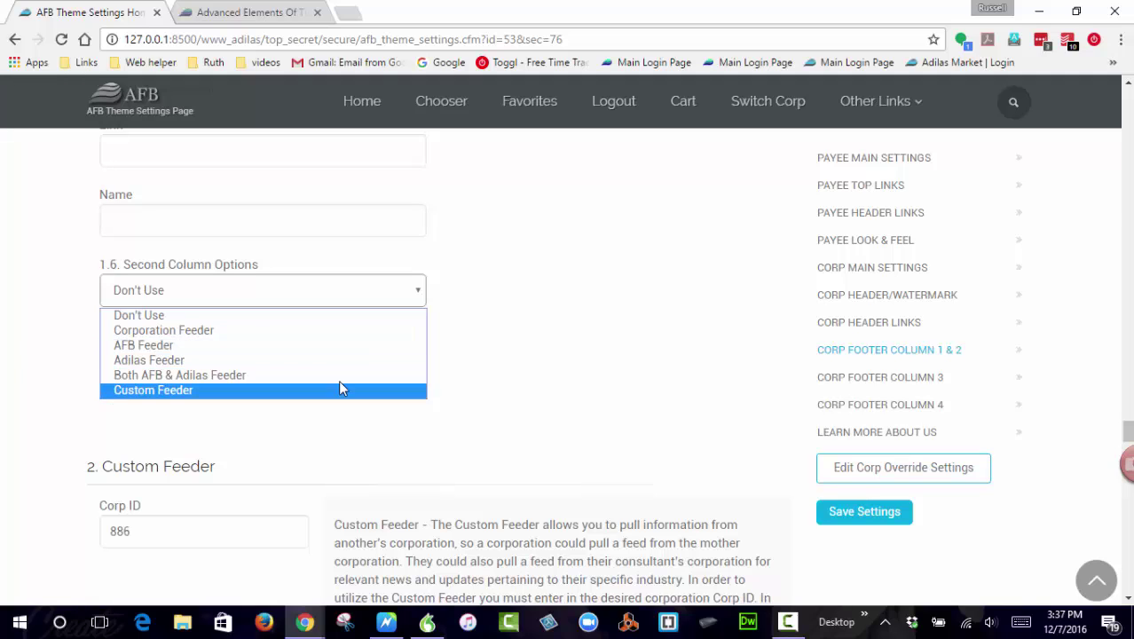
# On the adilasdata3.biz site, open the First Try - Footer Feed item under AFB/Adilas News and return to the homepage
pyautogui.click(260, 16)
pyautogui.click(259, 16)
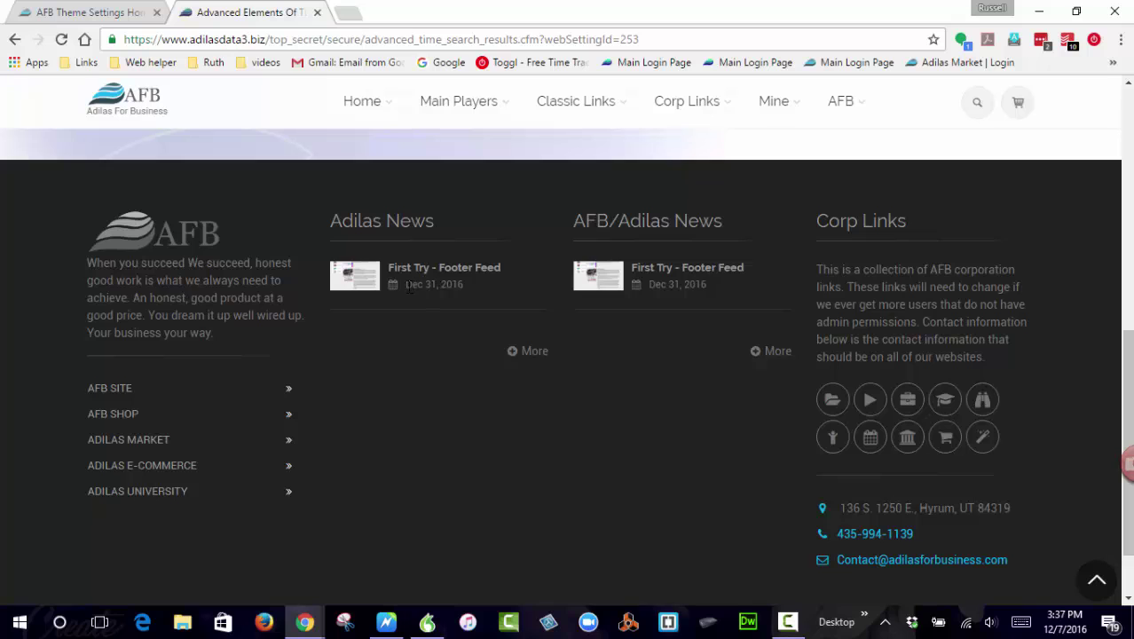
pyautogui.click(693, 276)
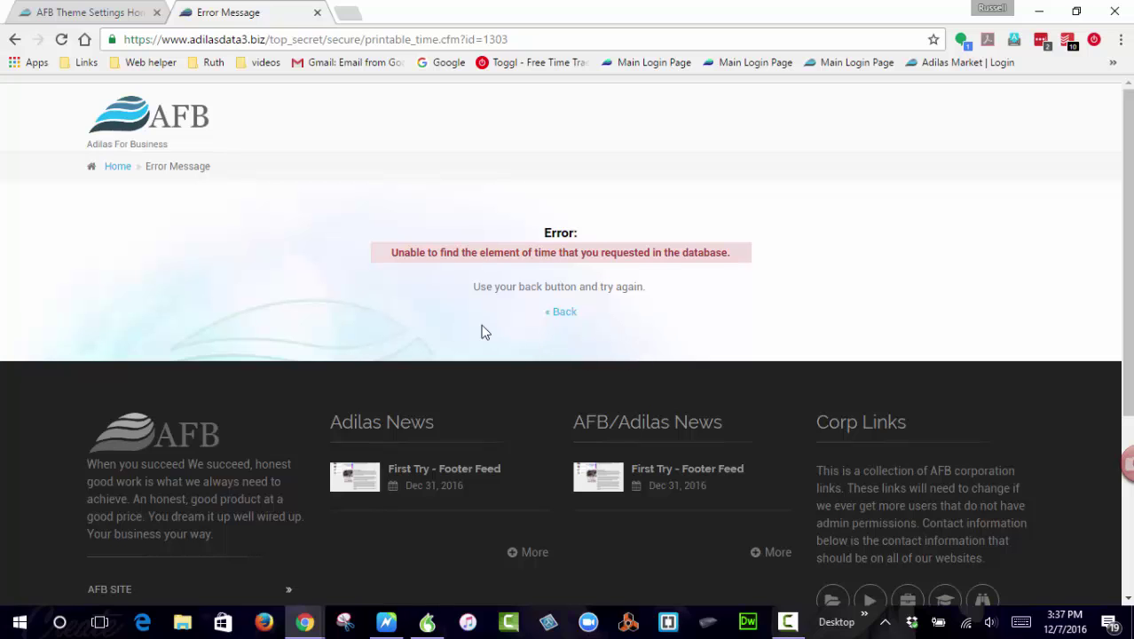
pyautogui.click(147, 124)
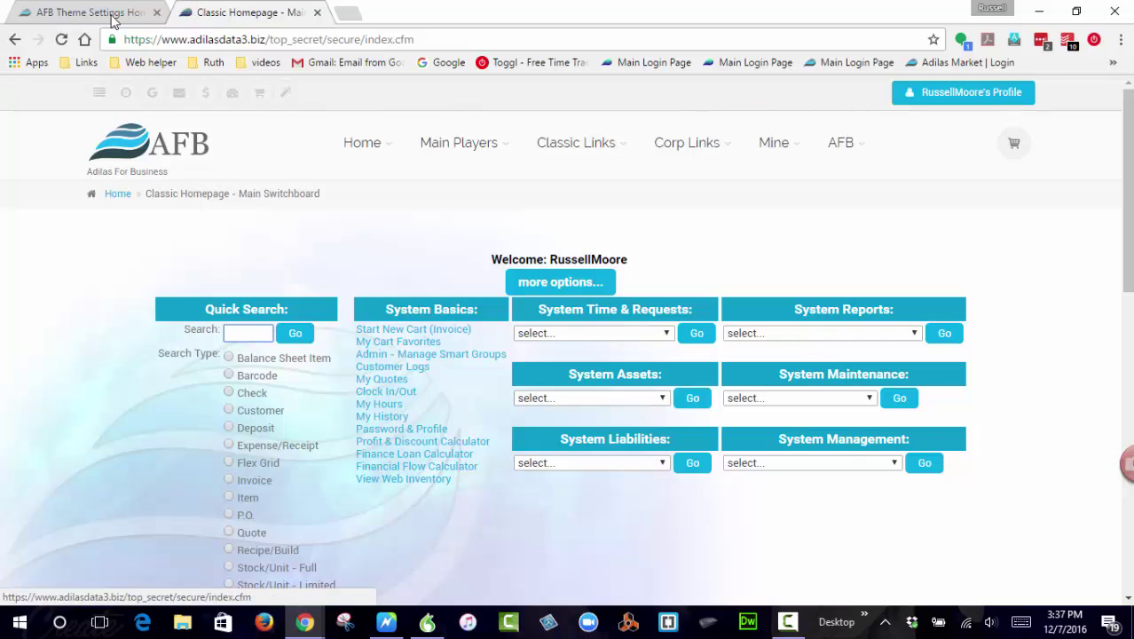
# Return to the AFB theme settings and examine the Custom Feeder choice and its Corp ID field
pyautogui.click(78, 14)
pyautogui.click(312, 300)
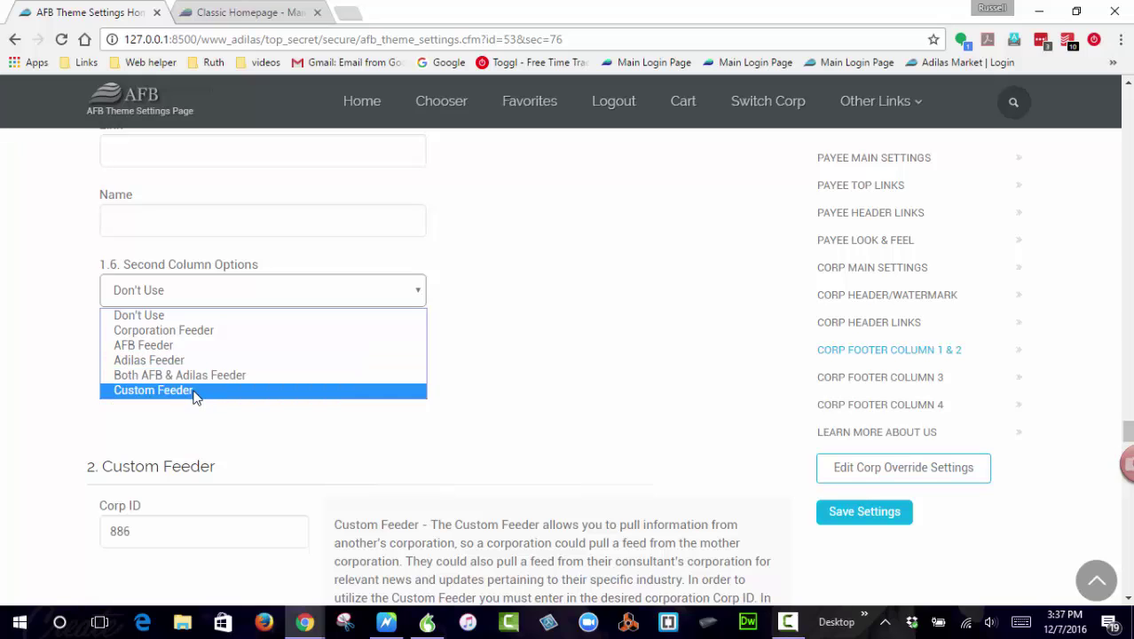
pyautogui.click(567, 395)
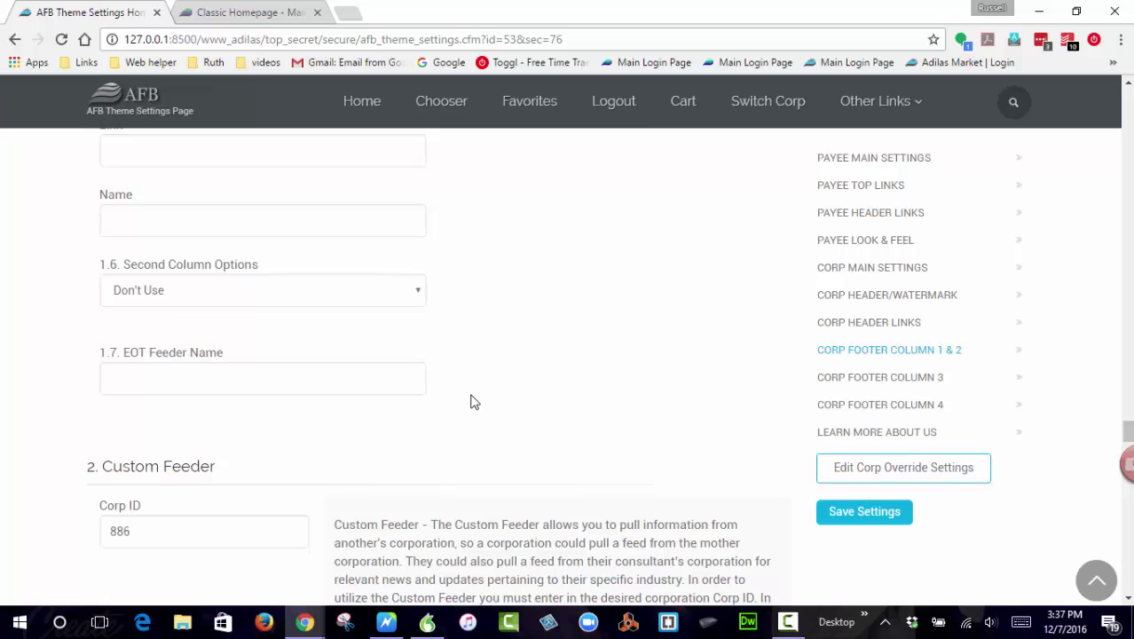
pyautogui.scroll(-2, 473, 402)
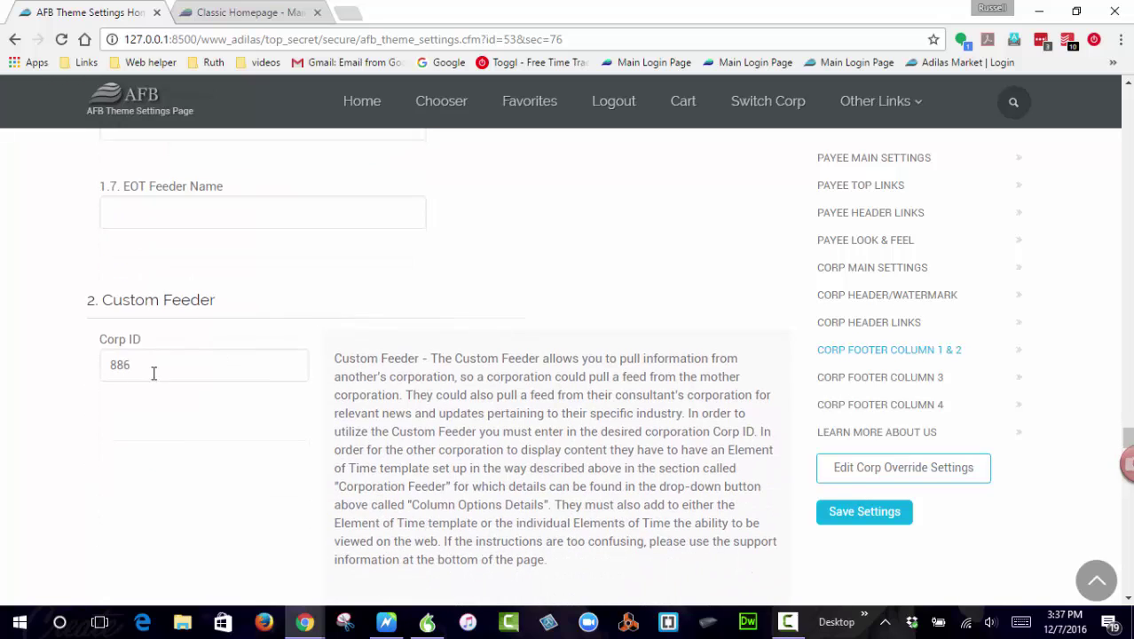
pyautogui.moveTo(149, 366); pyautogui.dragTo(101, 368)
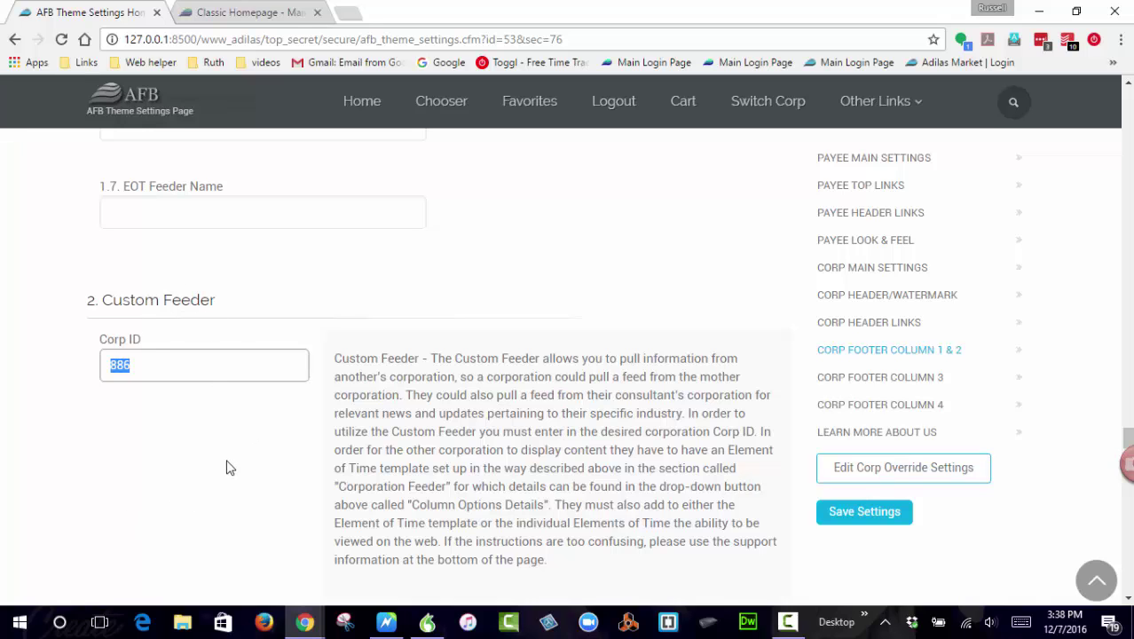
# View the example image for the Second Column Options setting and close it
pyautogui.scroll(-3, 246, 428)
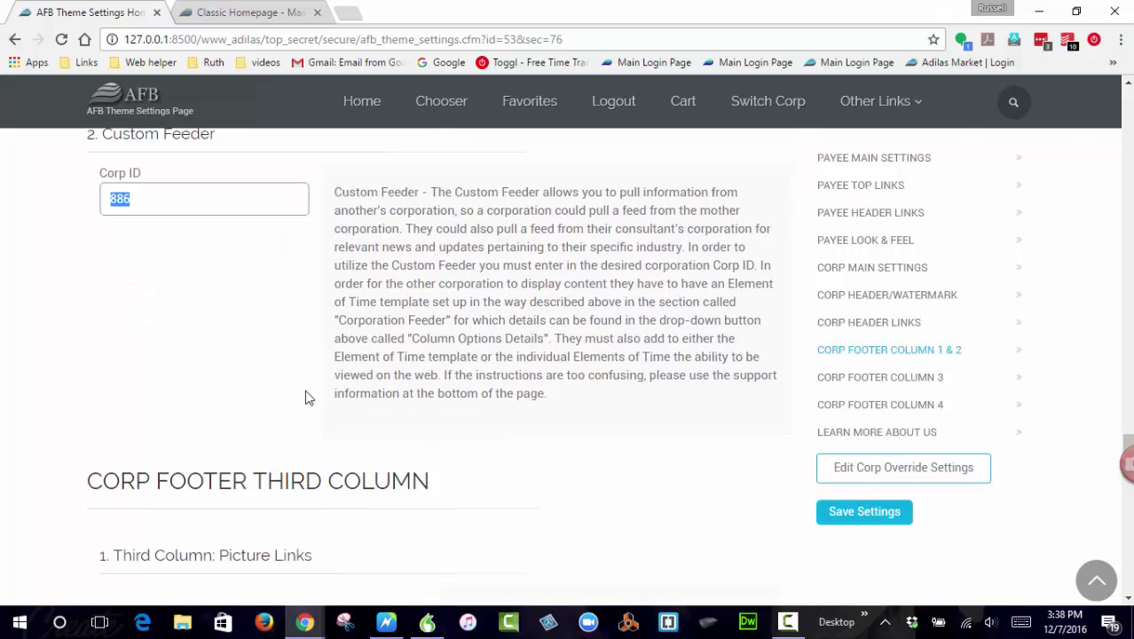
pyautogui.scroll(9, 306, 395)
pyautogui.scroll(4, 595, 350)
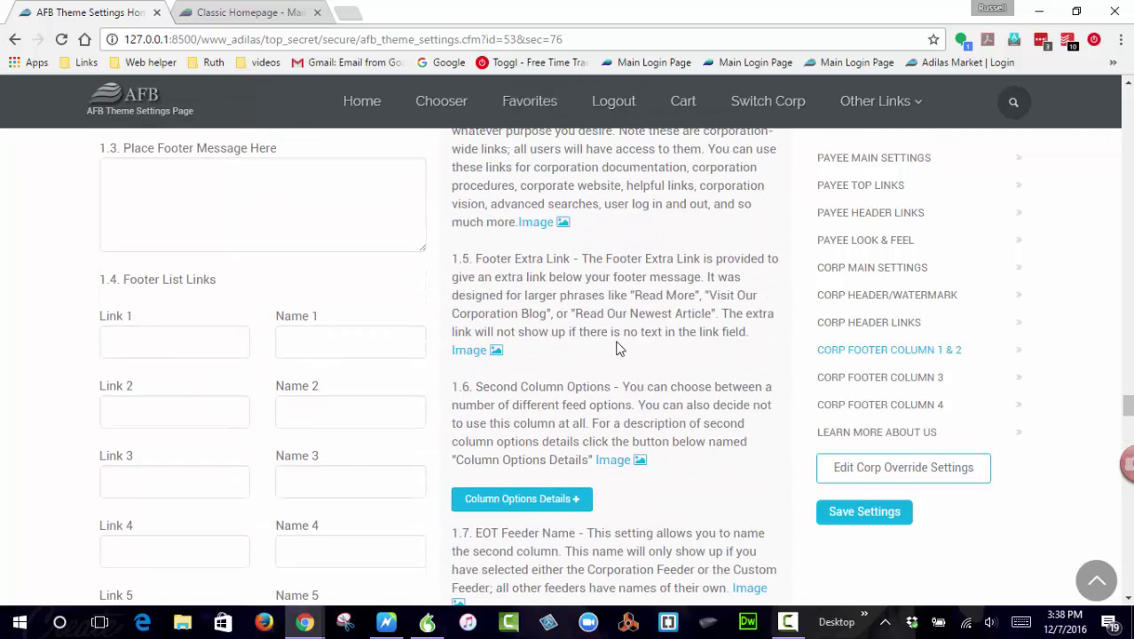
pyautogui.click(619, 461)
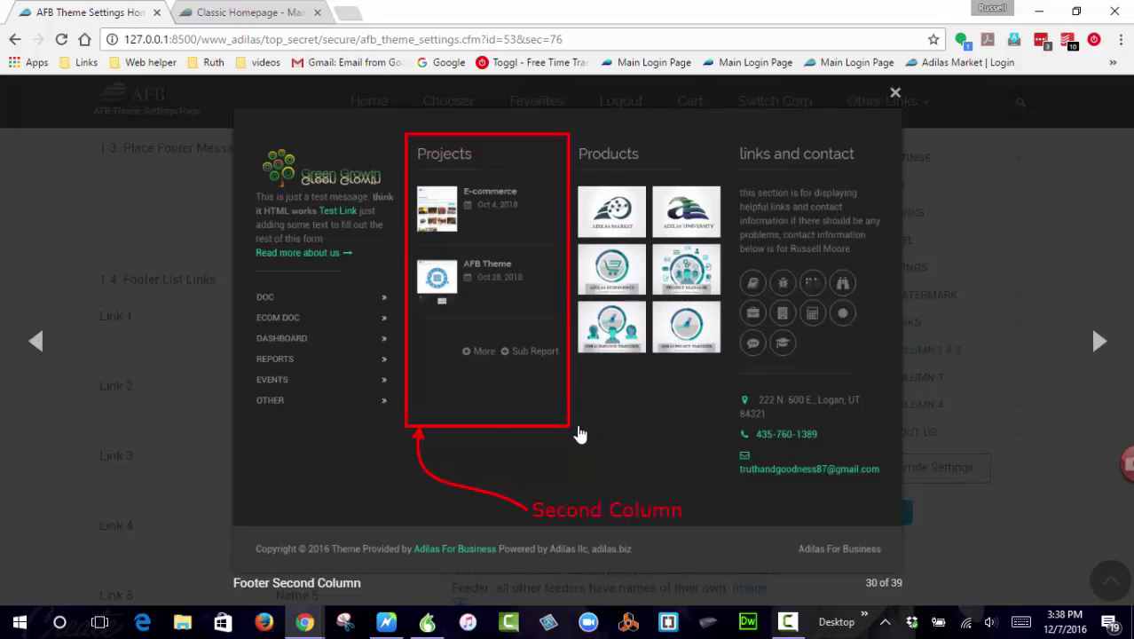
pyautogui.click(192, 428)
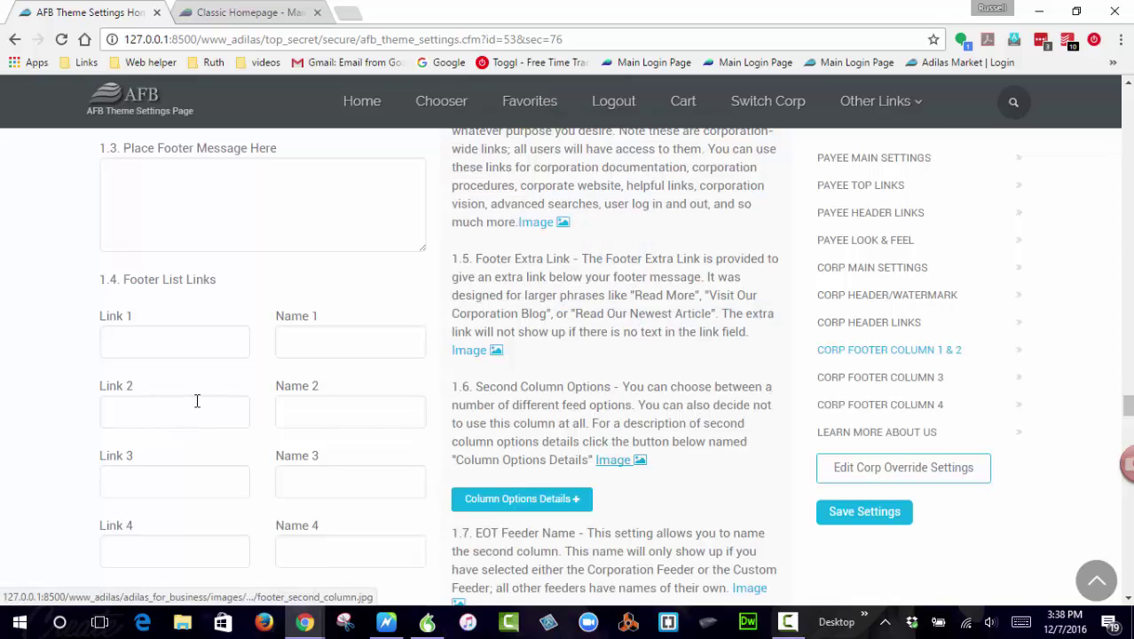
# Expand the Column Options Details and read the Corporation Feeder's Element of Time template criteria
pyautogui.scroll(-4, 190, 351)
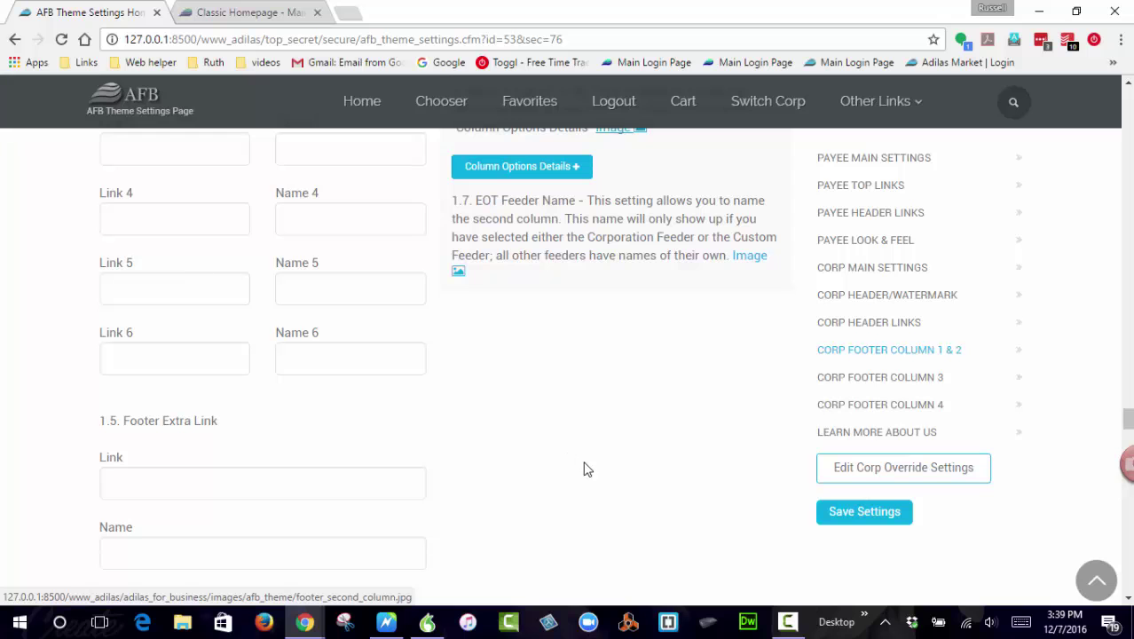
pyautogui.scroll(2, 566, 479)
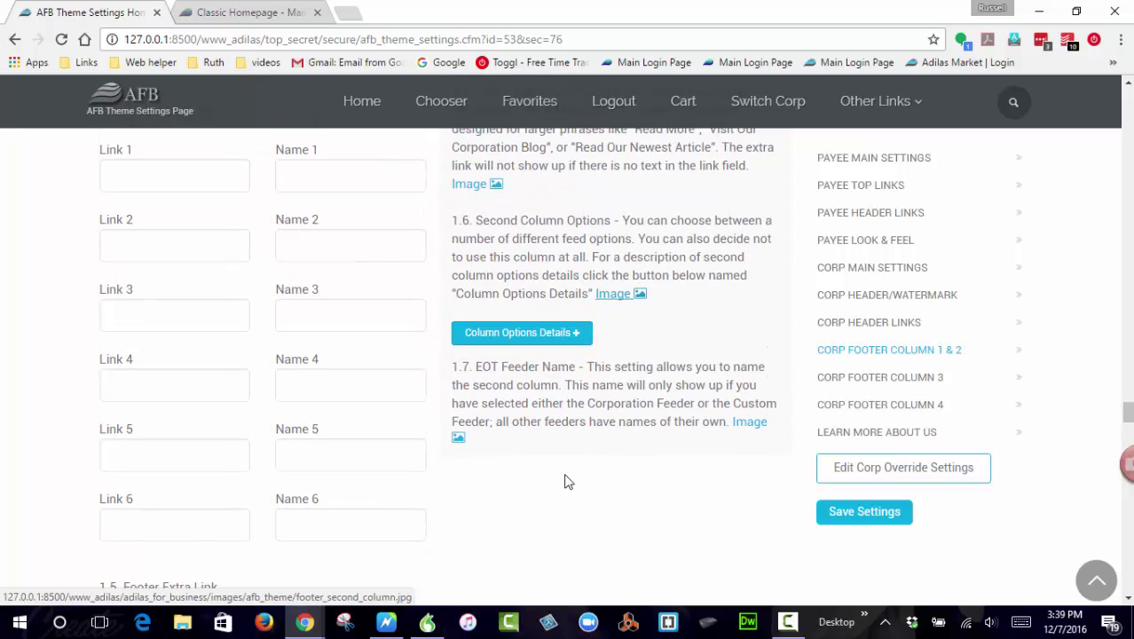
pyautogui.click(536, 335)
pyautogui.scroll(-2, 537, 335)
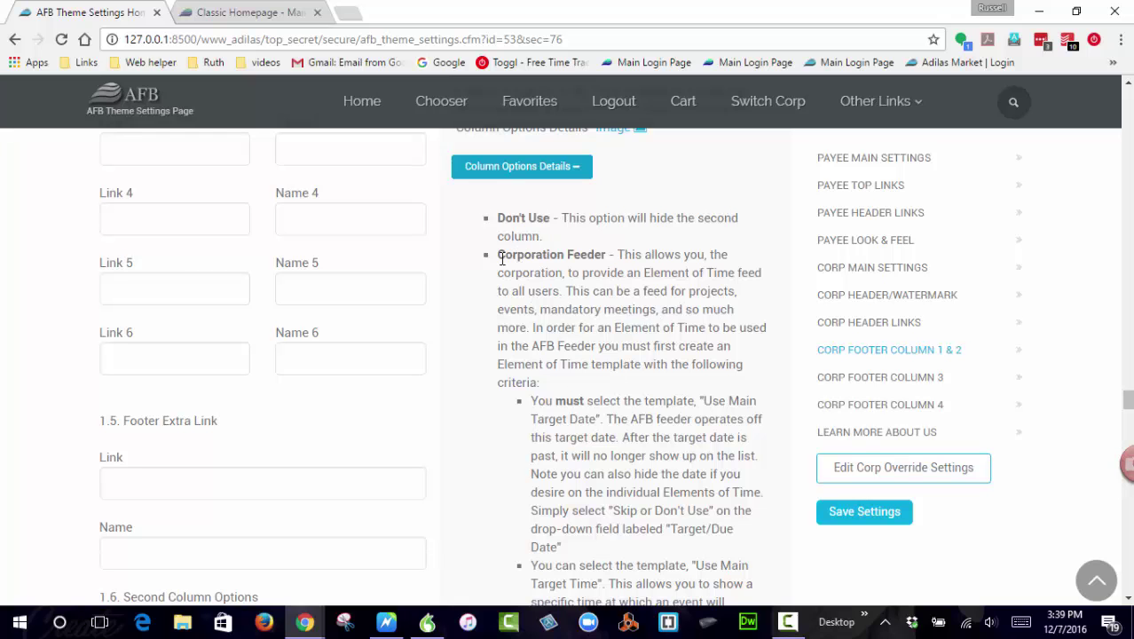
pyautogui.scroll(-2, 557, 348)
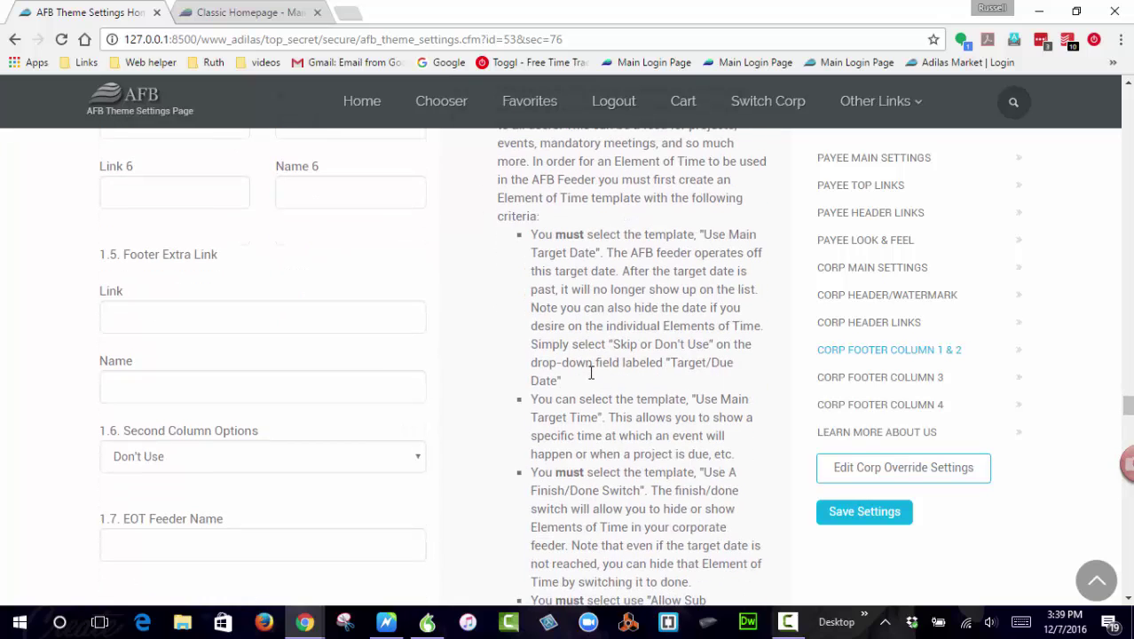
pyautogui.scroll(-3, 589, 372)
pyautogui.scroll(-3, 589, 448)
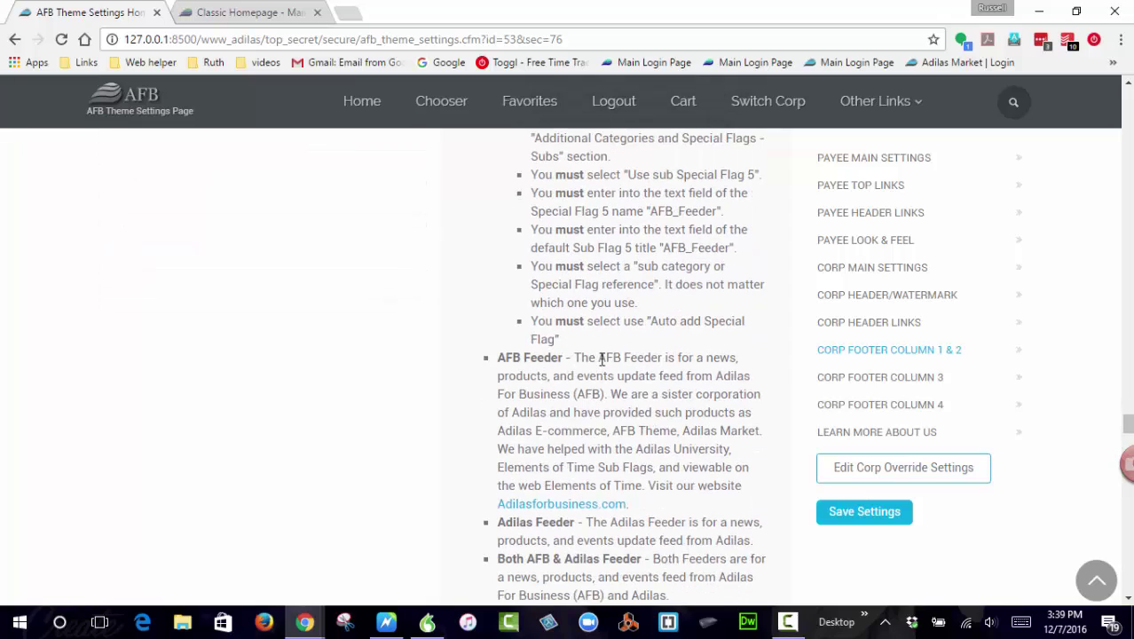
pyautogui.scroll(9, 599, 358)
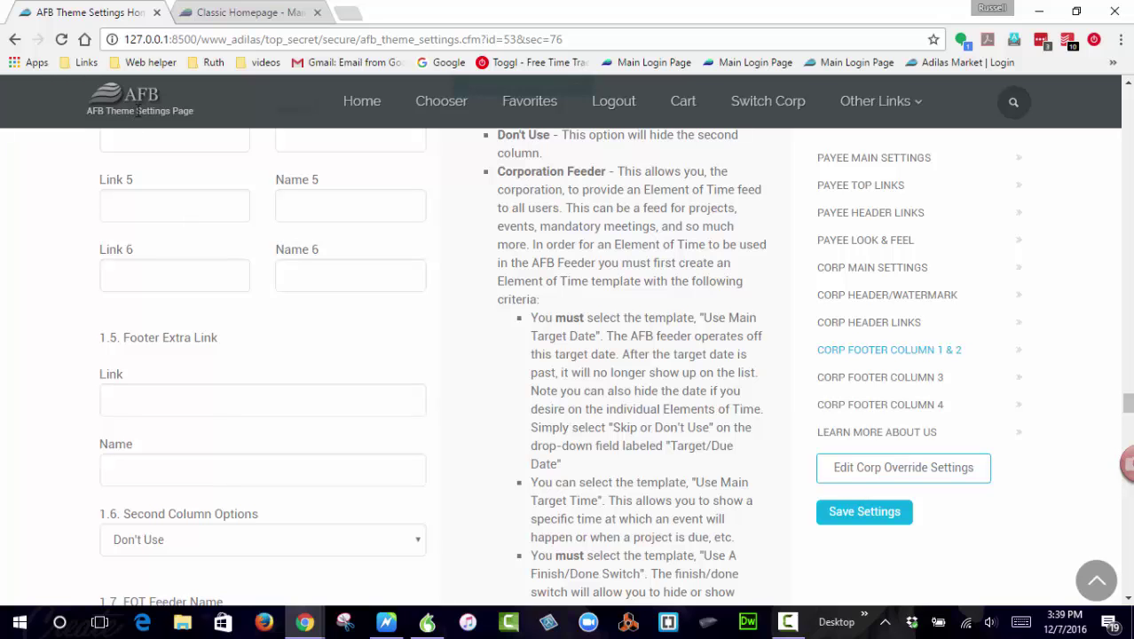
# Return to the classic homepage and run a quick search for "new" with the Time search type
pyautogui.click(150, 108)
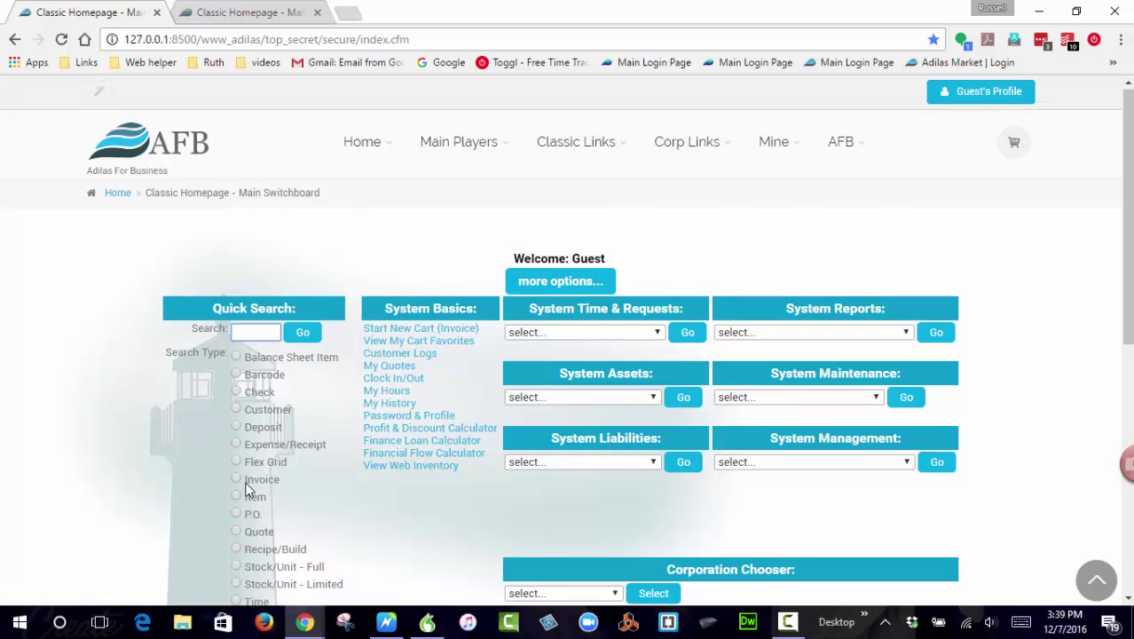
pyautogui.scroll(-2, 233, 449)
pyautogui.click(237, 437)
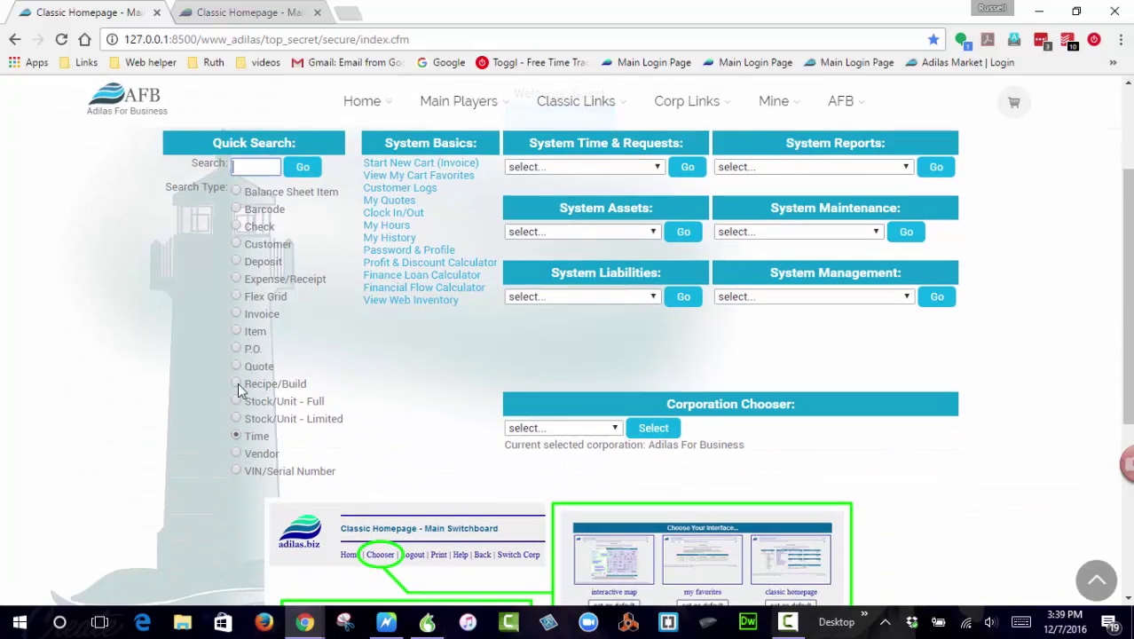
pyautogui.click(257, 166)
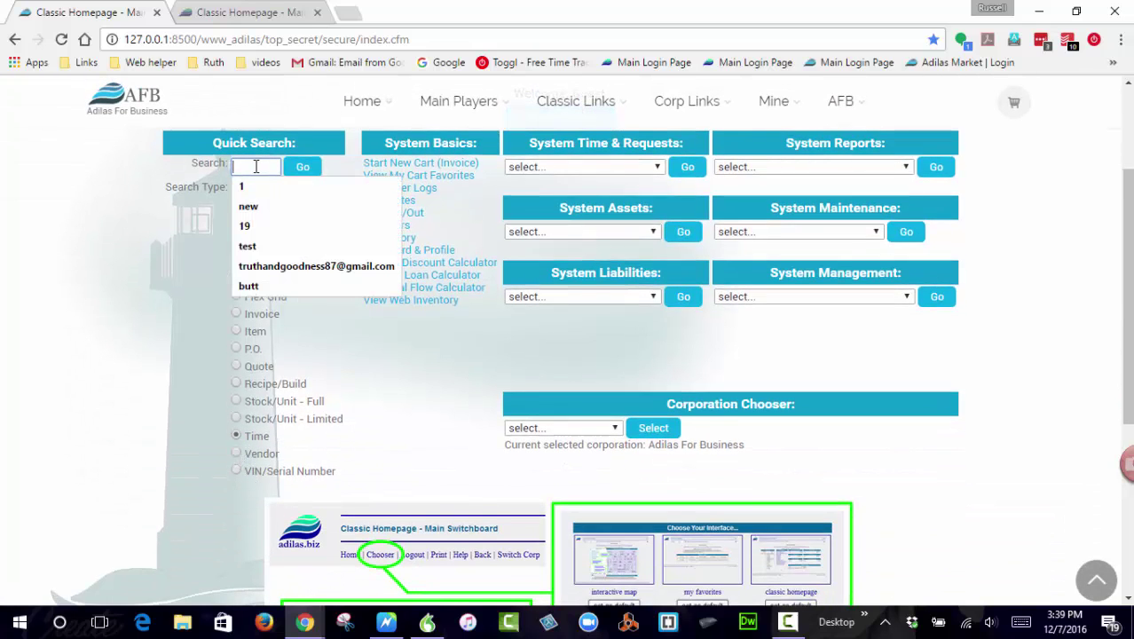
pyautogui.write('new')
pyautogui.press('Return')
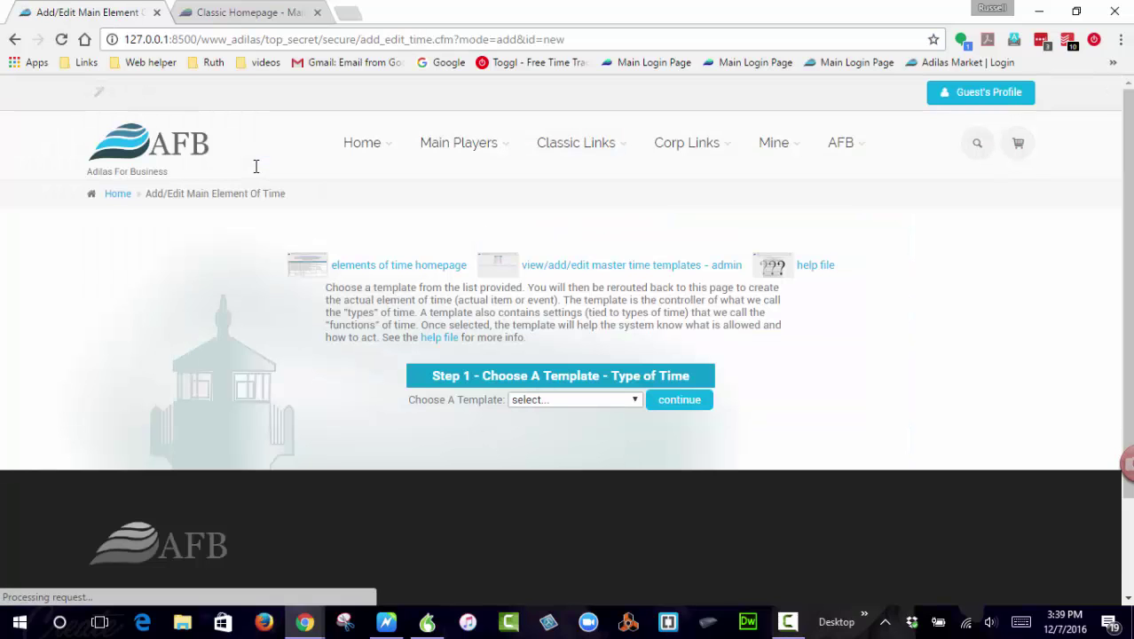
# Show the master time templates and open the first listed template, sort 1, for editing
pyautogui.click(576, 269)
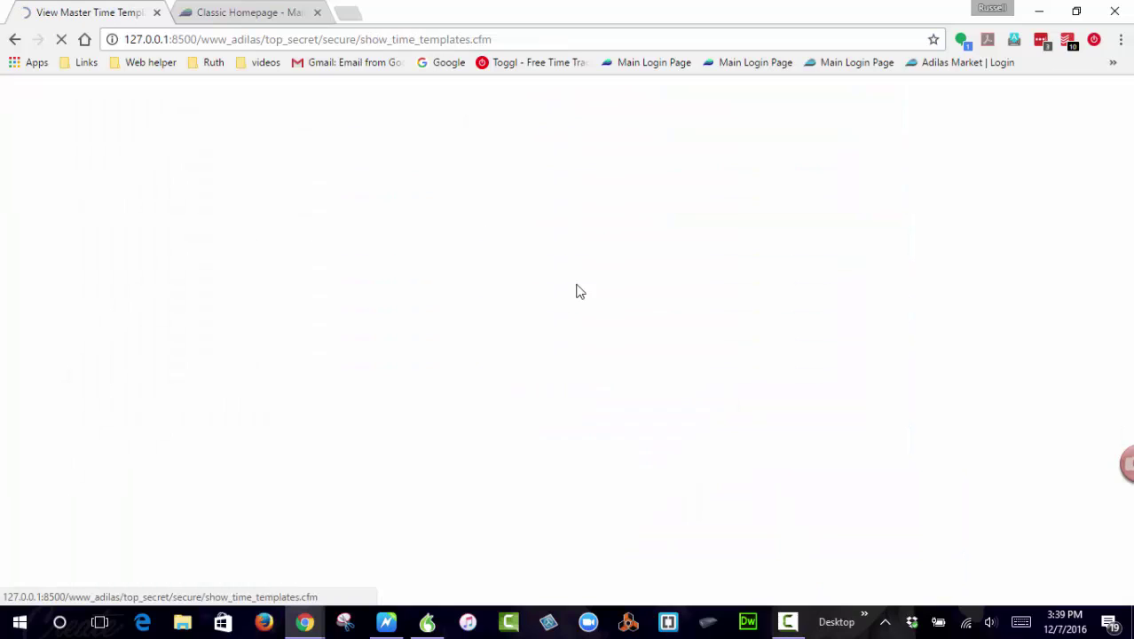
pyautogui.scroll(-3, 405, 362)
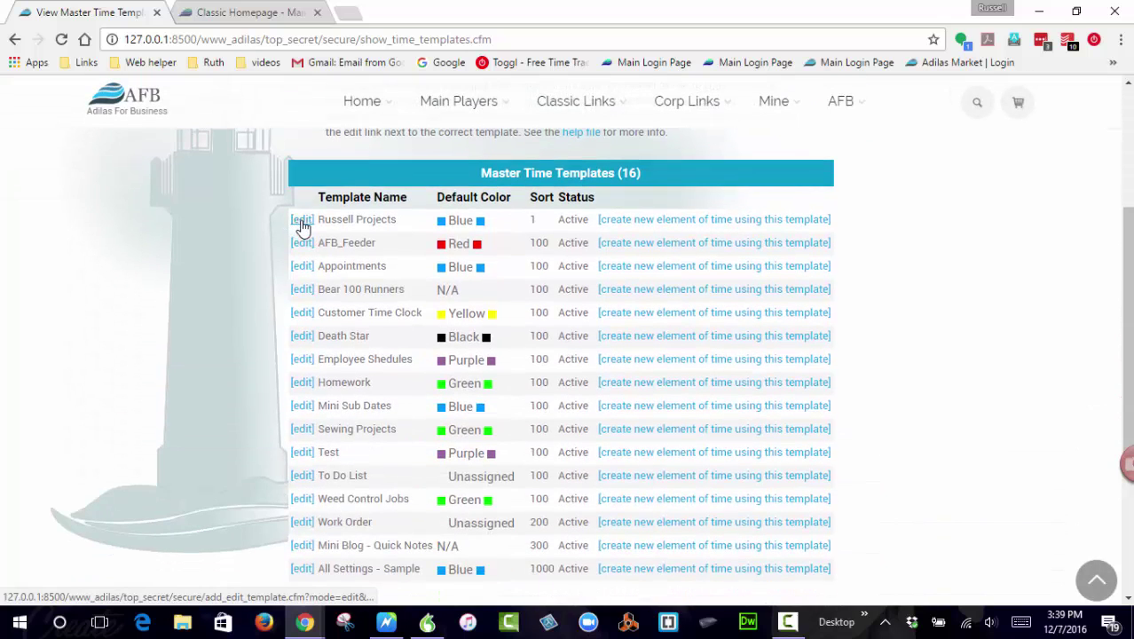
pyautogui.click(301, 220)
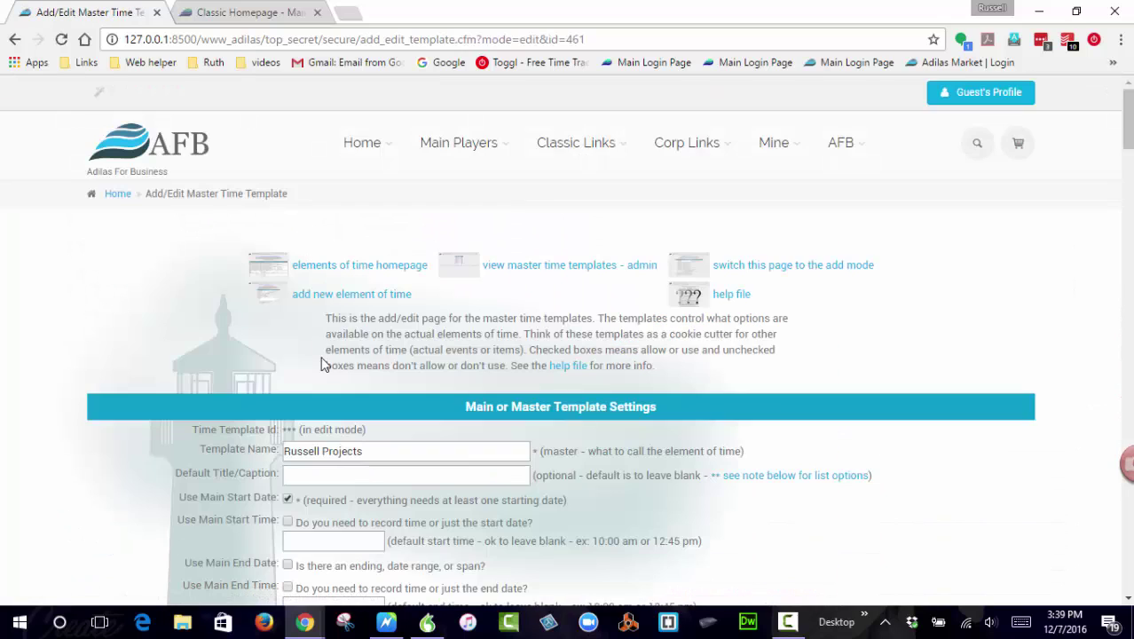
# Review the template's main settings for target date, target time and the finish/done switch
pyautogui.scroll(-3, 189, 308)
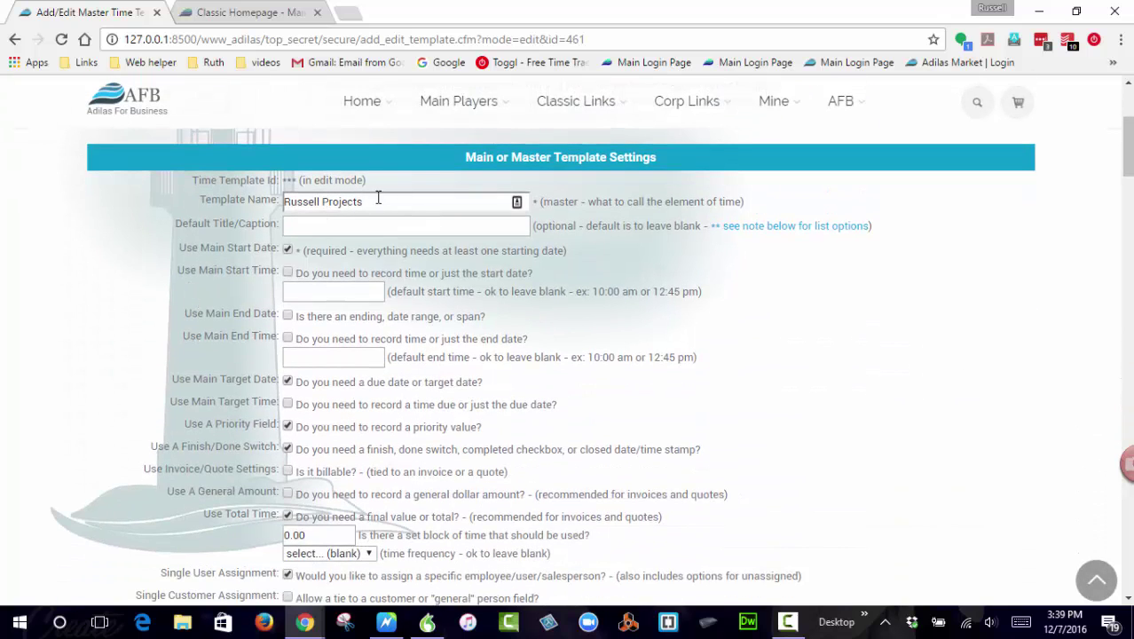
pyautogui.scroll(-1, 263, 258)
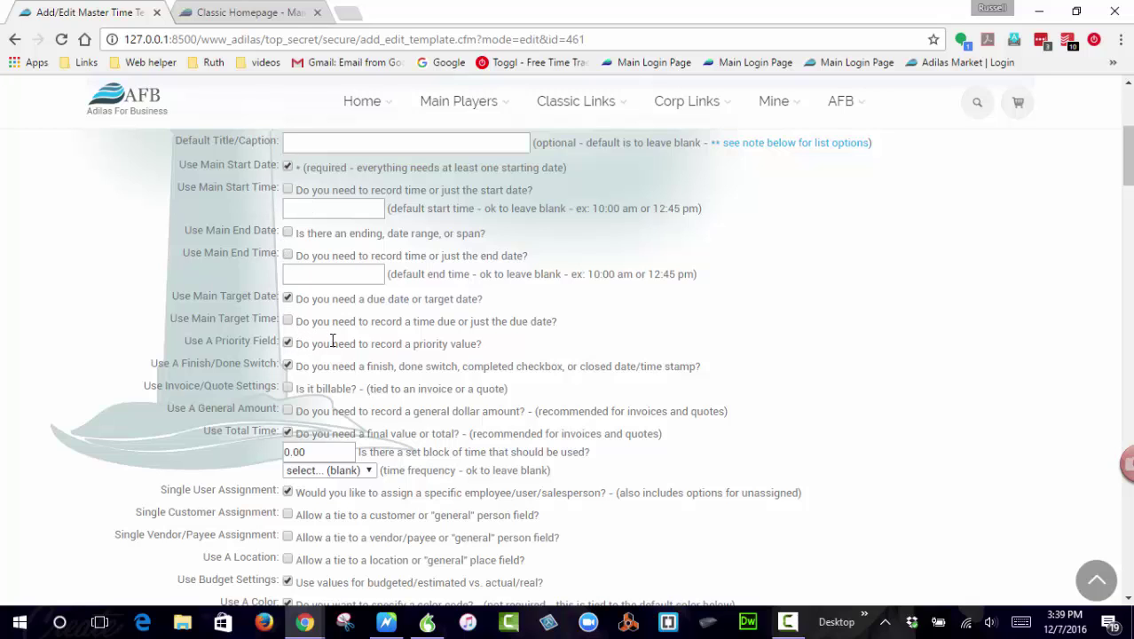
pyautogui.scroll(3, 339, 340)
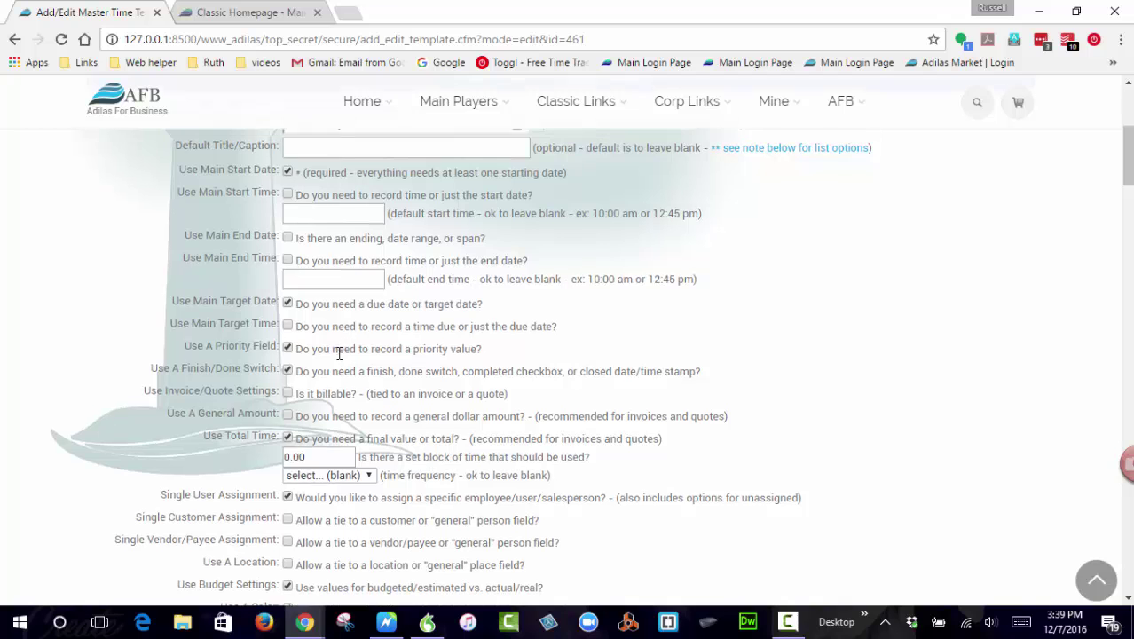
pyautogui.scroll(-3, 301, 402)
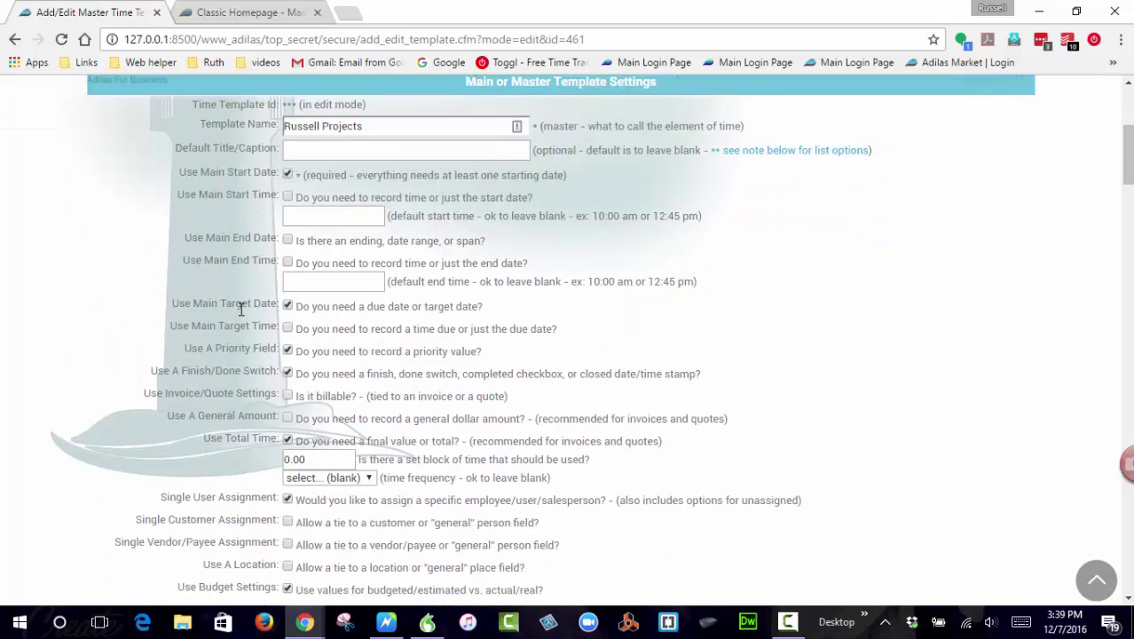
pyautogui.scroll(-1, 278, 299)
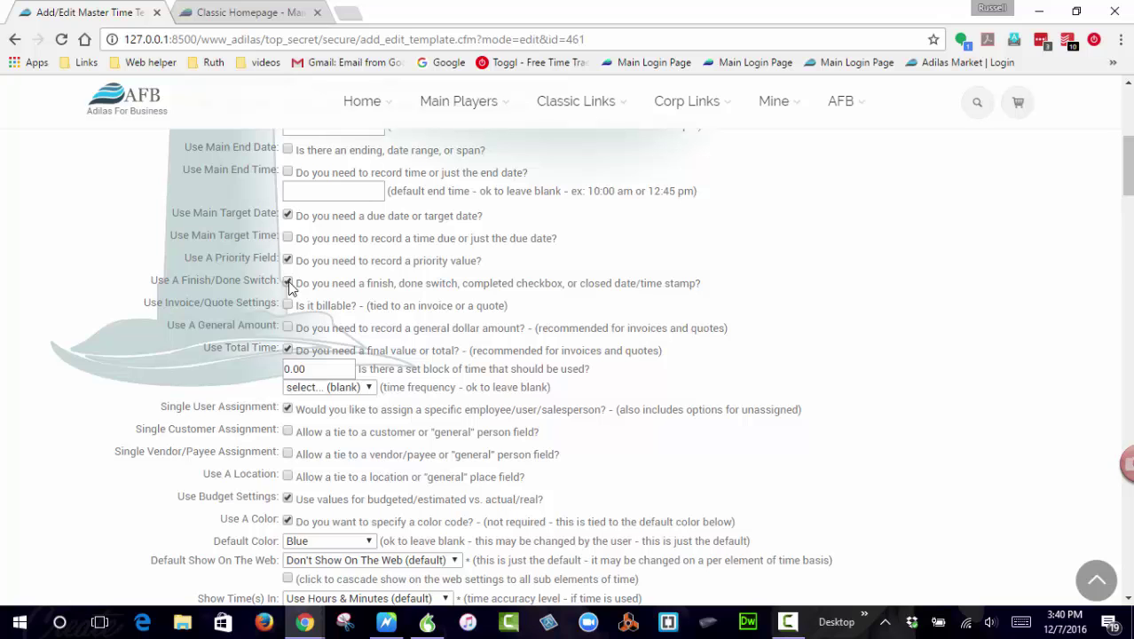
# Examine the Default Show On The Web choices for the template, leaving the selection as it is
pyautogui.scroll(-4, 288, 285)
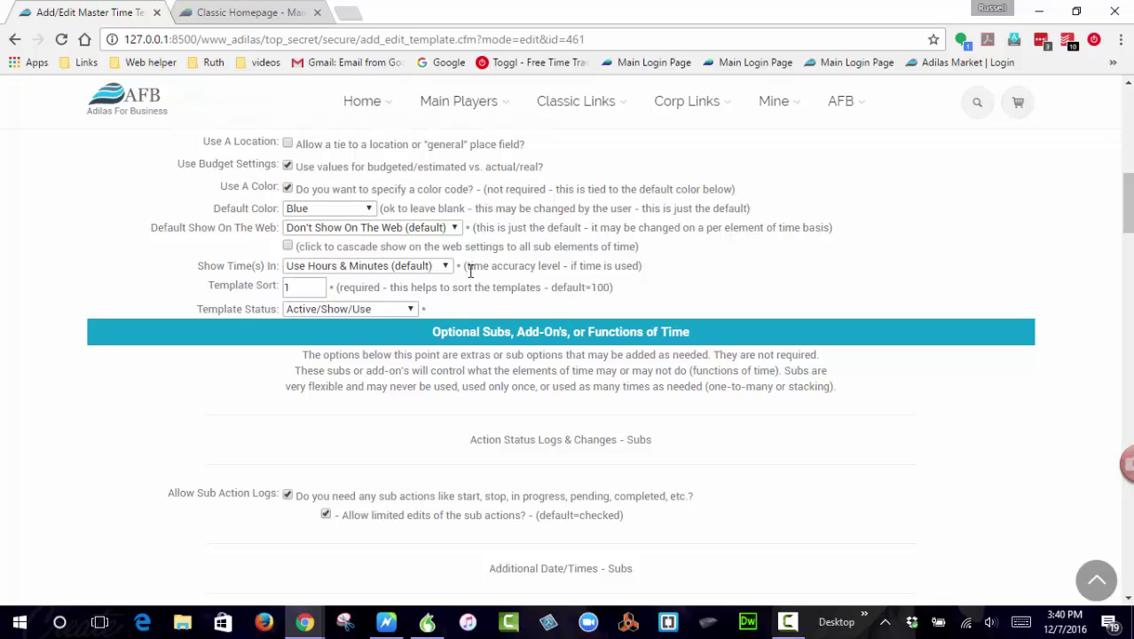
pyautogui.click(344, 229)
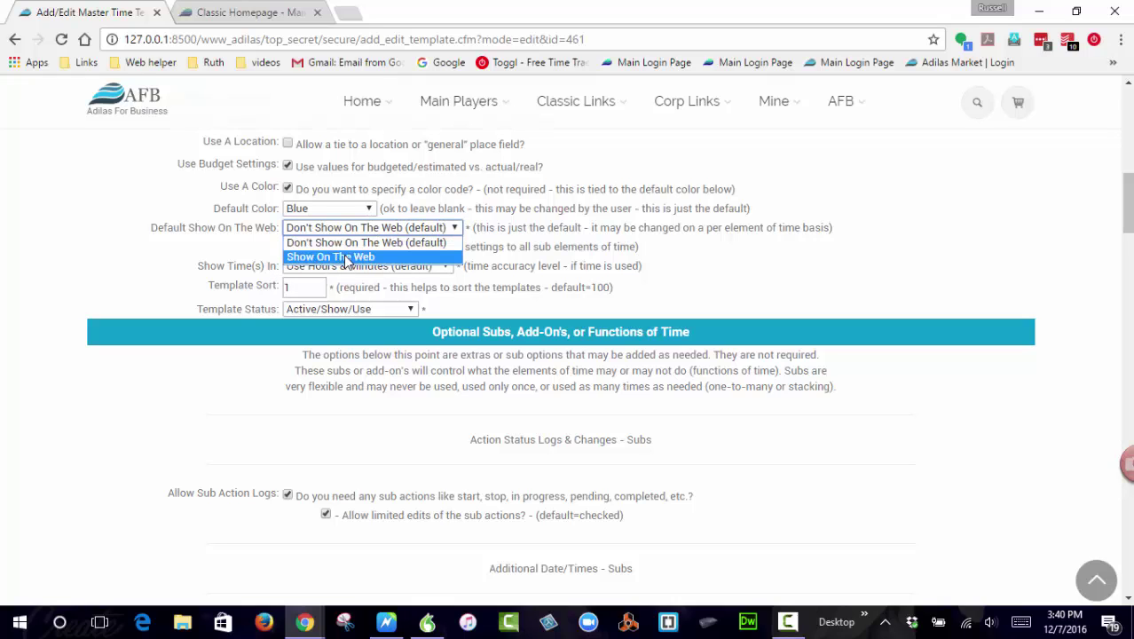
pyautogui.click(149, 246)
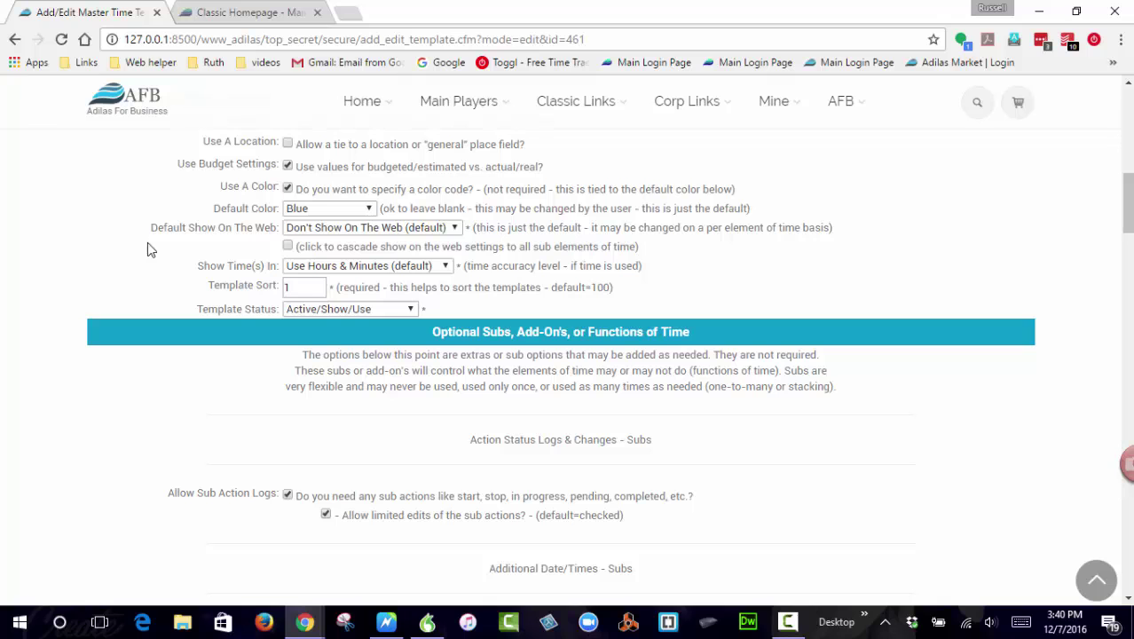
pyautogui.scroll(-2, 166, 246)
pyautogui.scroll(1, 177, 246)
pyautogui.scroll(1, 304, 271)
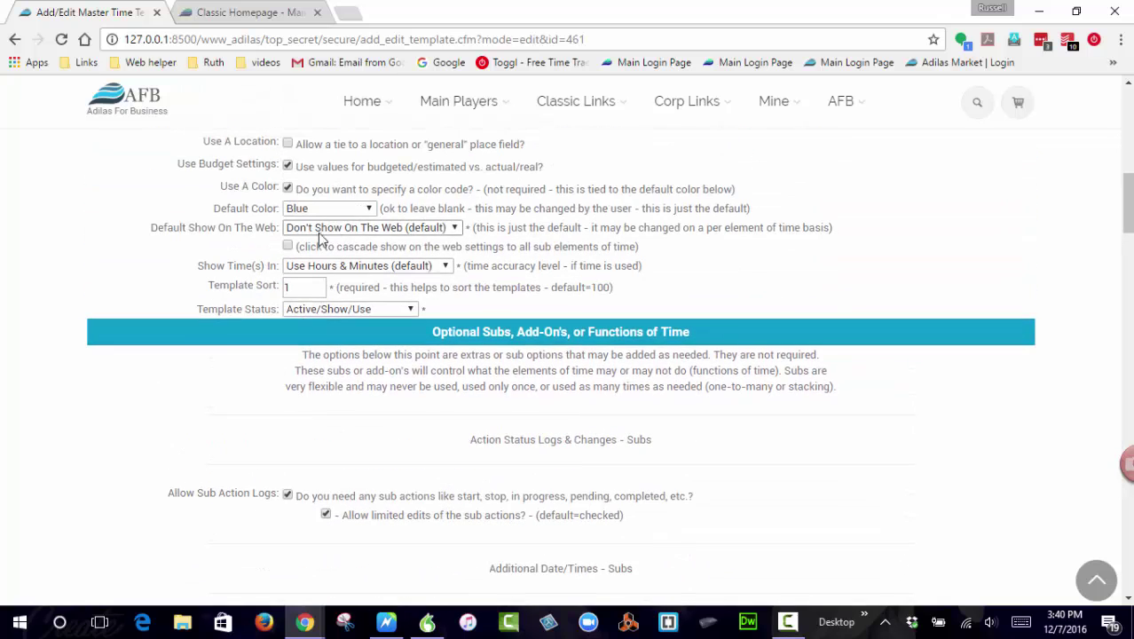
pyautogui.click(413, 229)
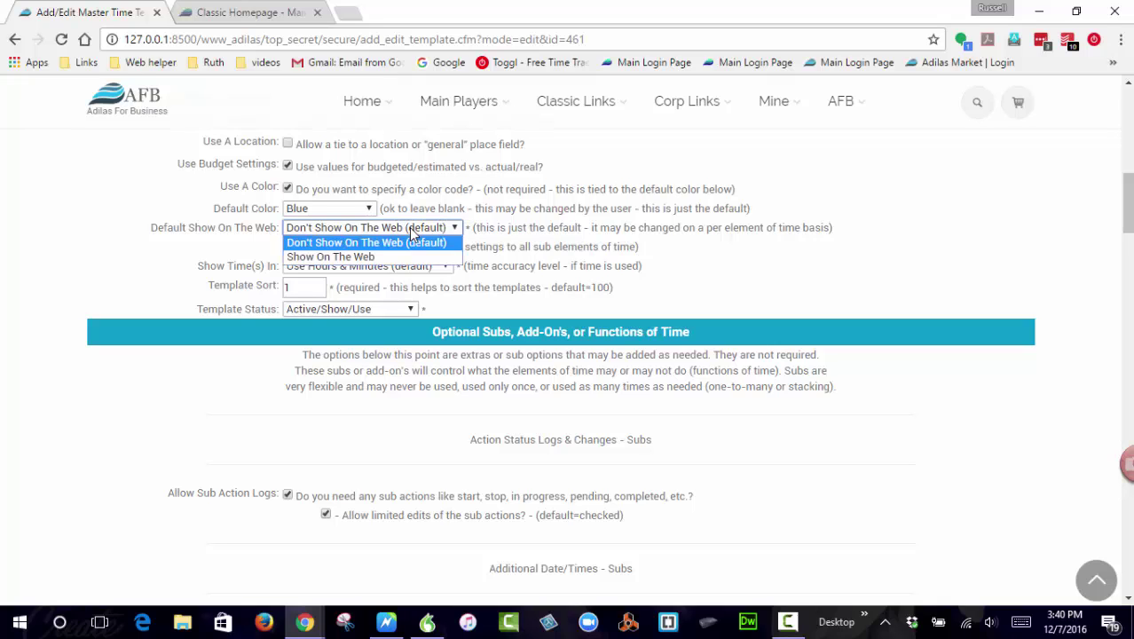
pyautogui.click(176, 259)
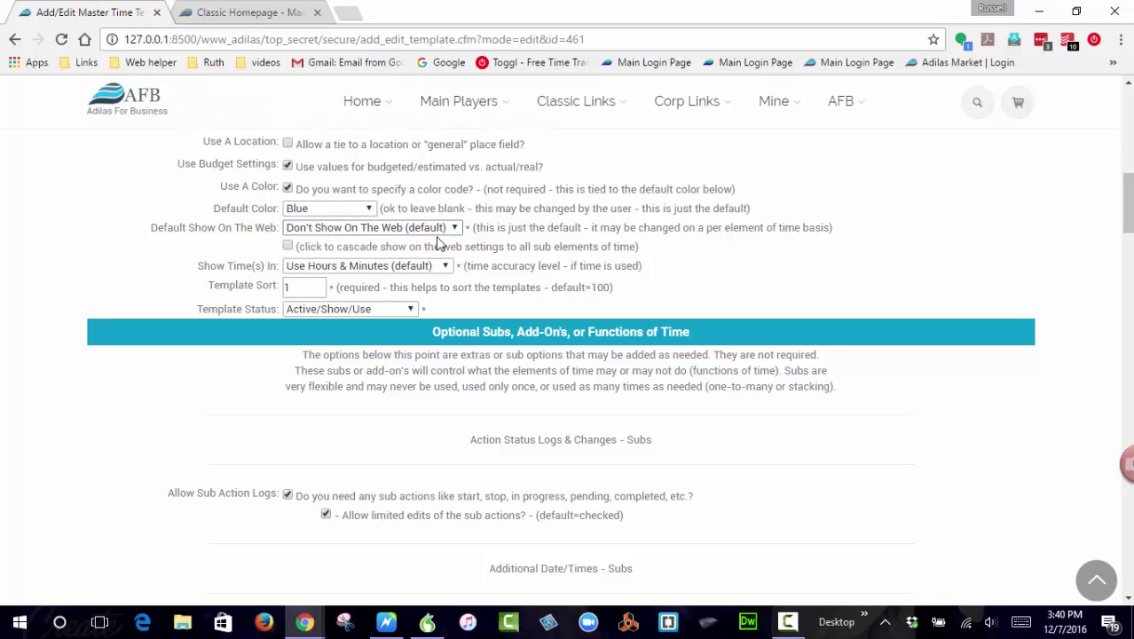
# Review the Allow Sub Categories and Special Flags setting and its first special flag options
pyautogui.scroll(-4, 177, 253)
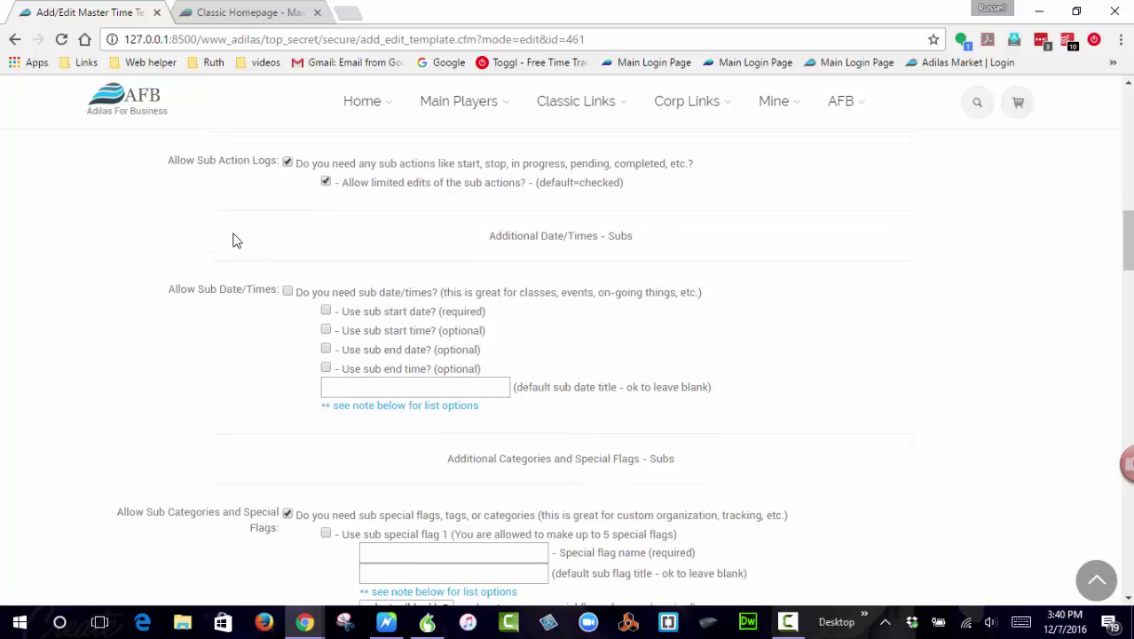
pyautogui.scroll(-2, 232, 240)
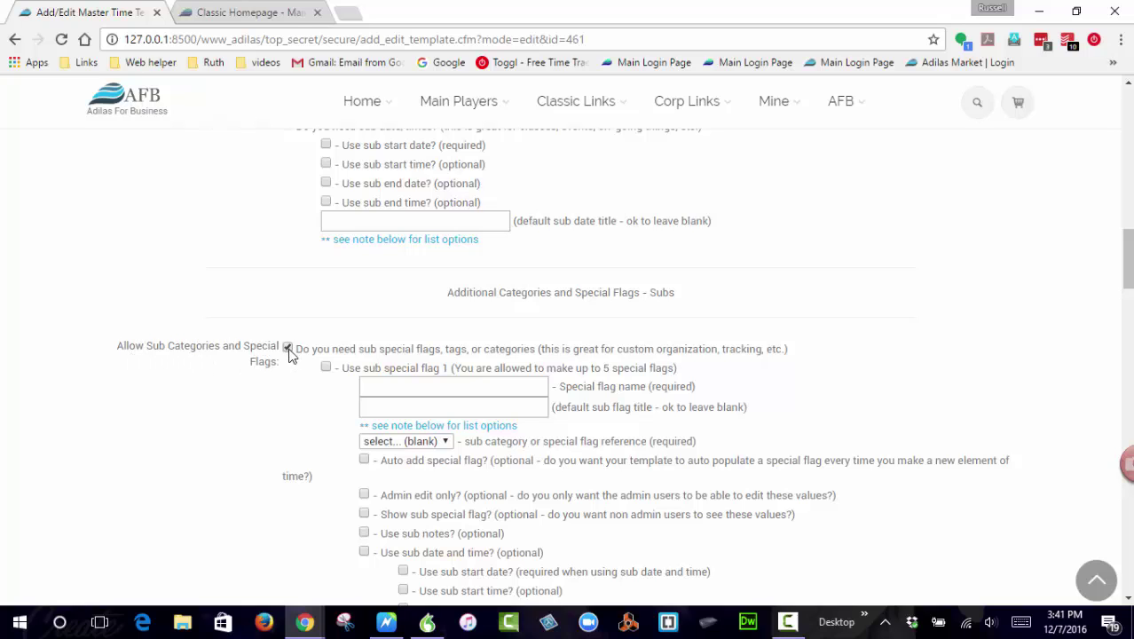
pyautogui.scroll(-2, 316, 448)
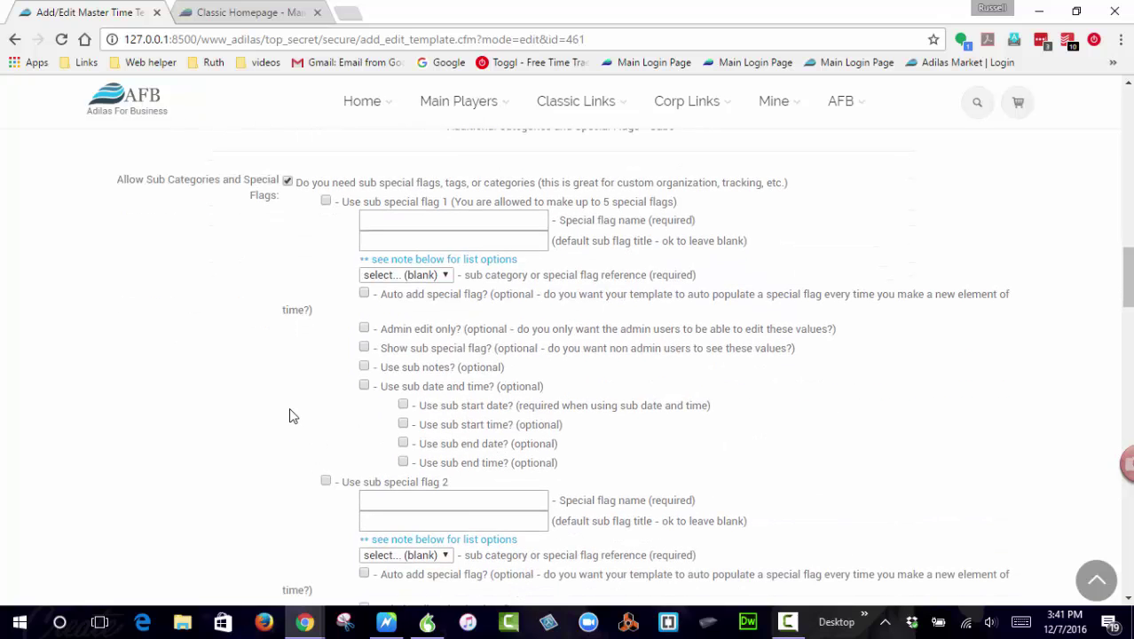
pyautogui.scroll(1, 281, 270)
pyautogui.scroll(-3, 284, 348)
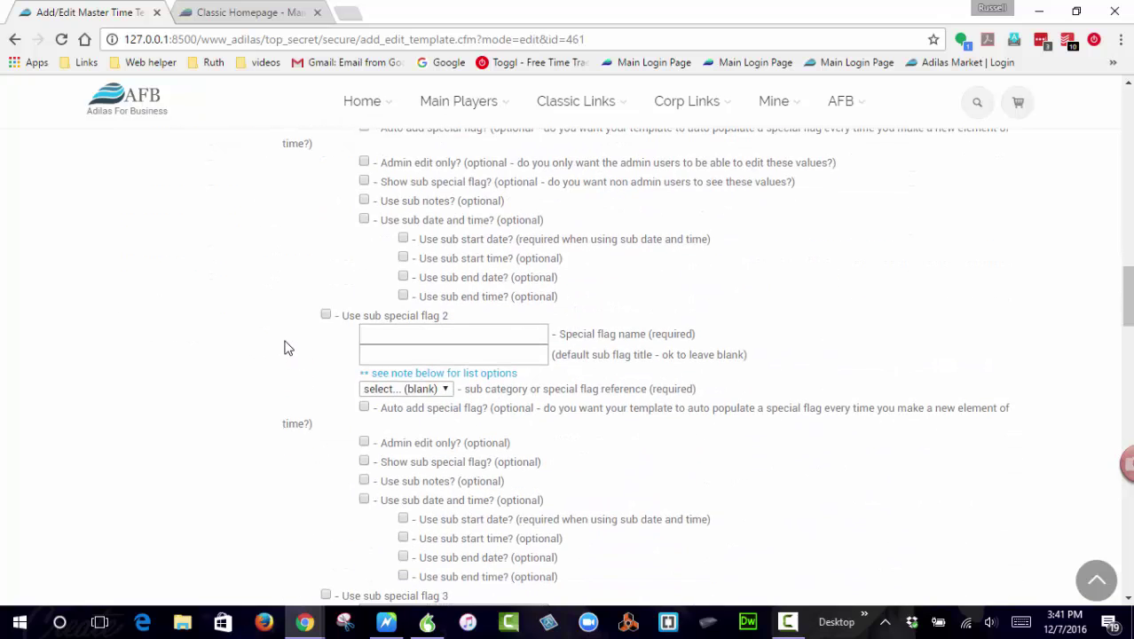
# Examine sub special flag 5, checking its special flag name and default sub flag title fields
pyautogui.scroll(-4, 287, 347)
pyautogui.scroll(-7, 341, 325)
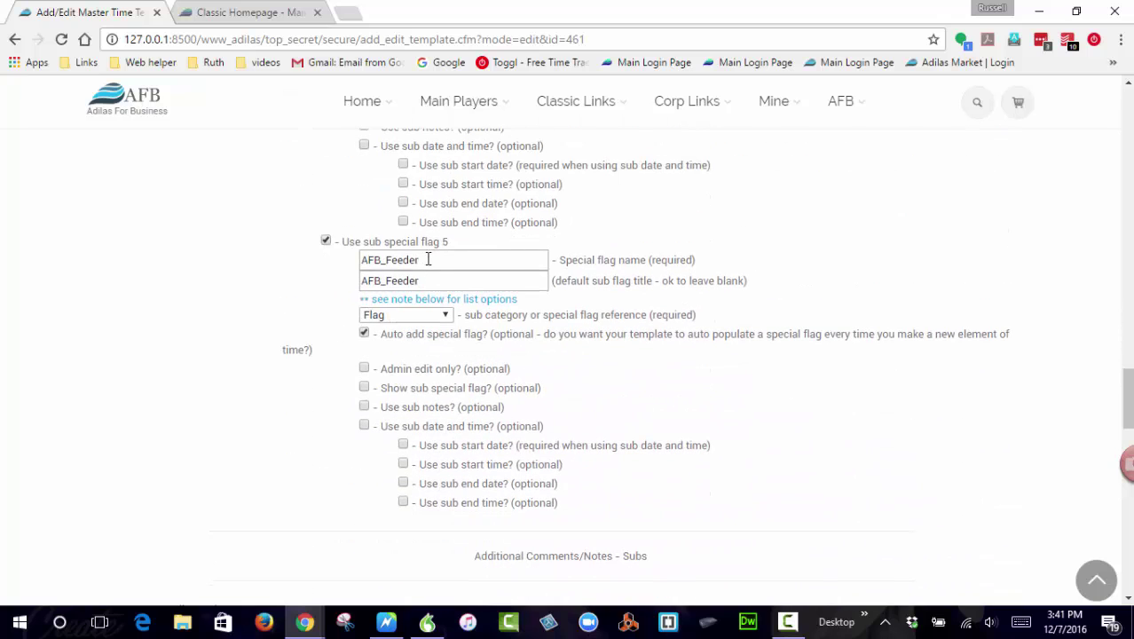
pyautogui.moveTo(428, 259); pyautogui.dragTo(353, 273)
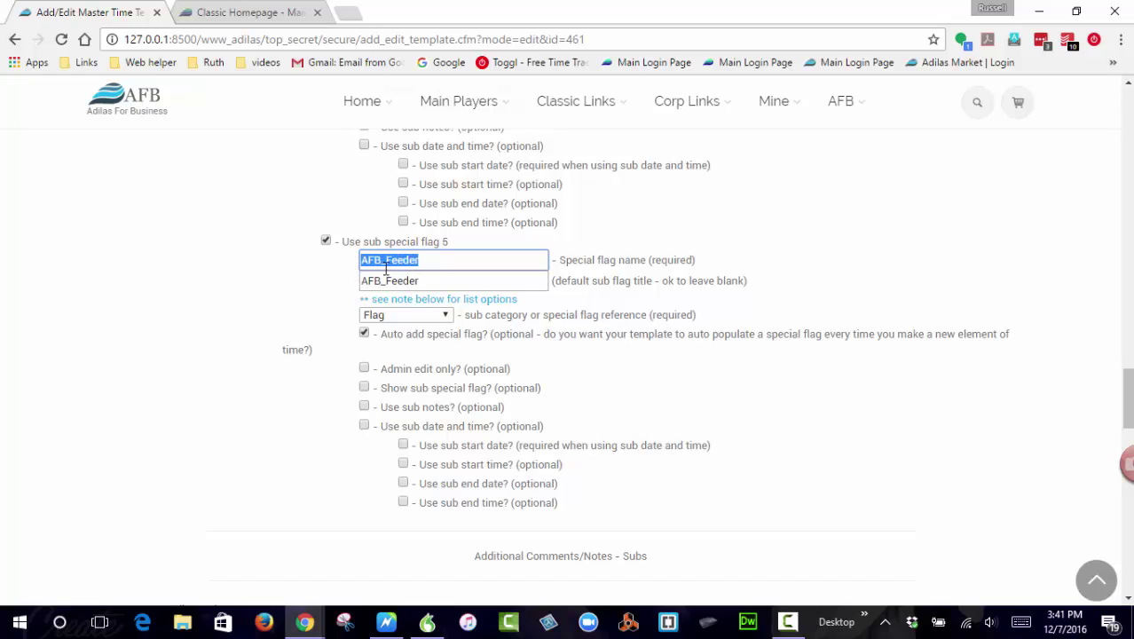
pyautogui.click(429, 262)
pyautogui.click(423, 282)
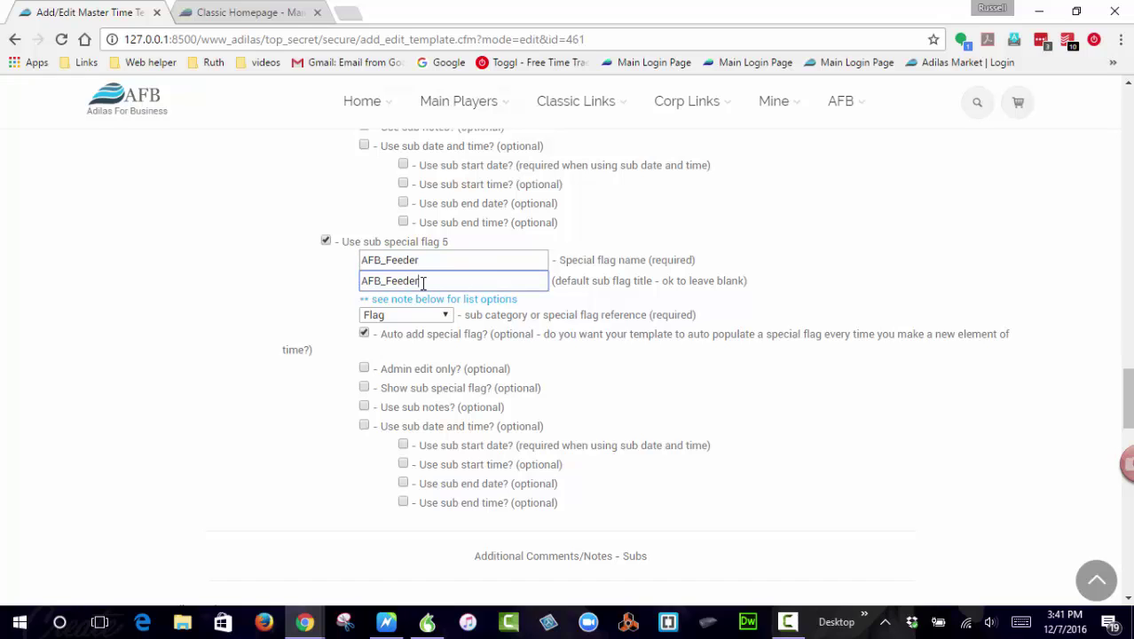
# Check the reference choices for sub special flag 5, keeping Flag, and save the time template
pyautogui.click(441, 317)
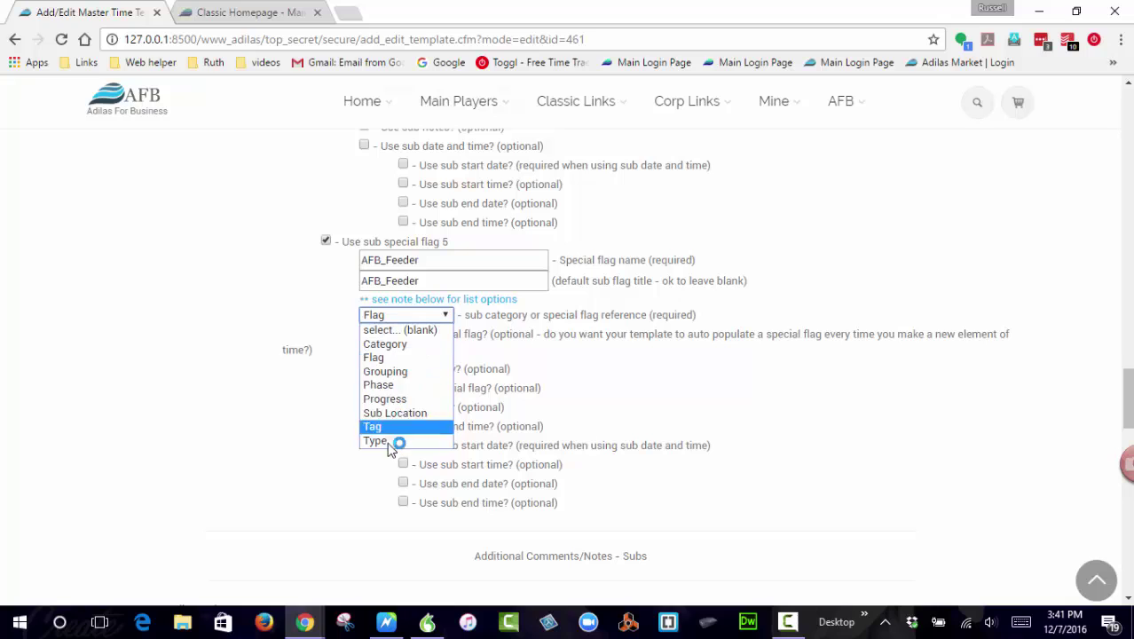
pyautogui.click(292, 317)
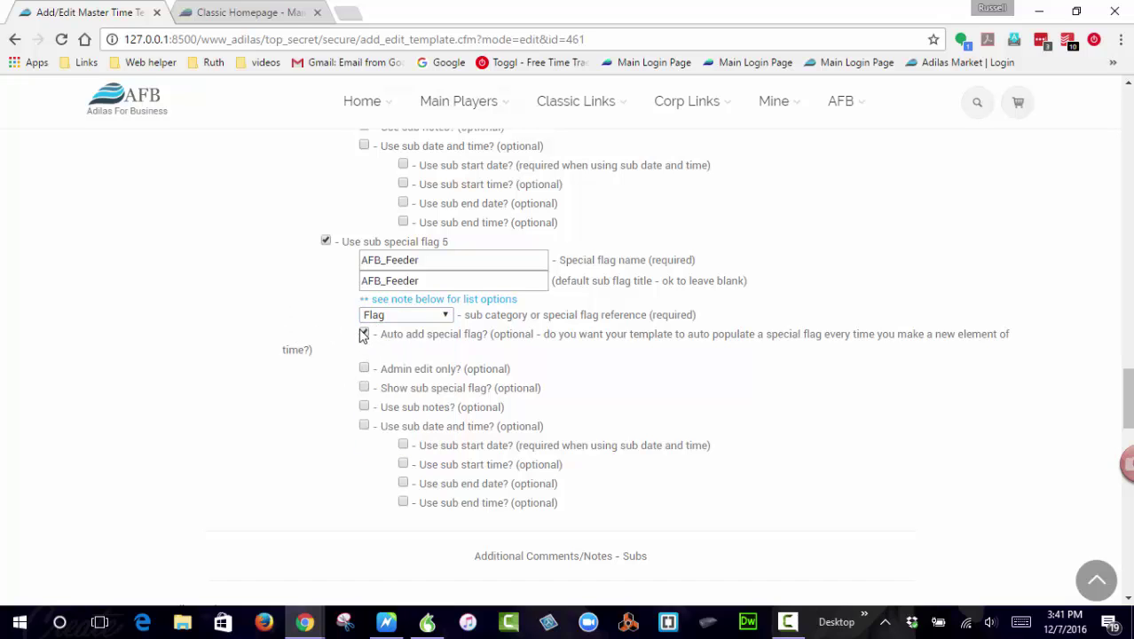
pyautogui.scroll(-3, 320, 322)
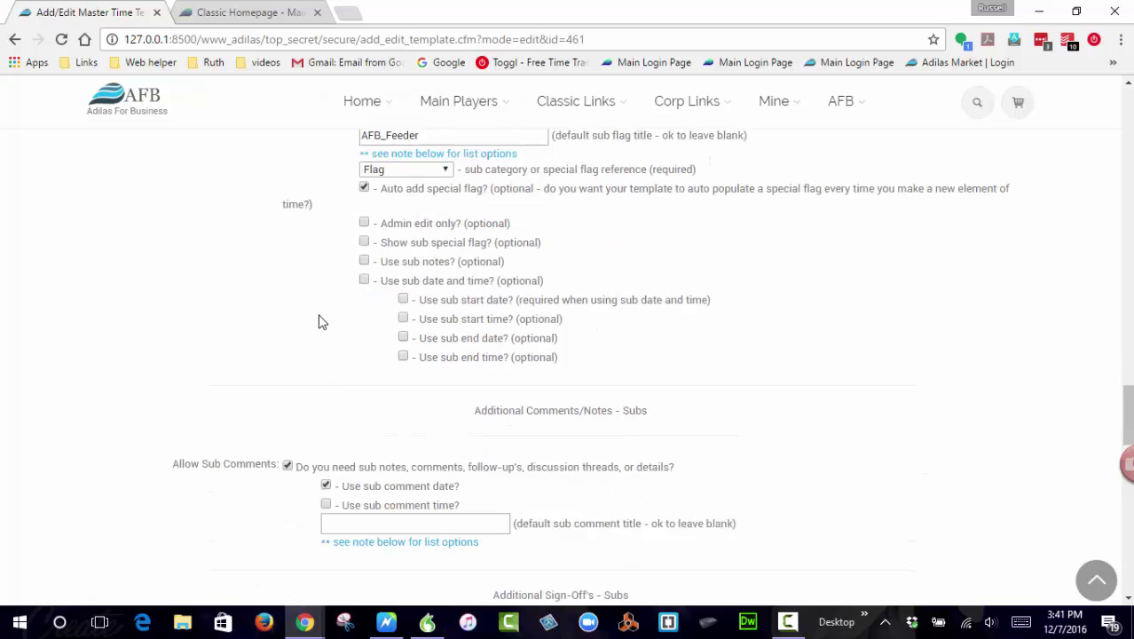
pyautogui.scroll(-7, 323, 261)
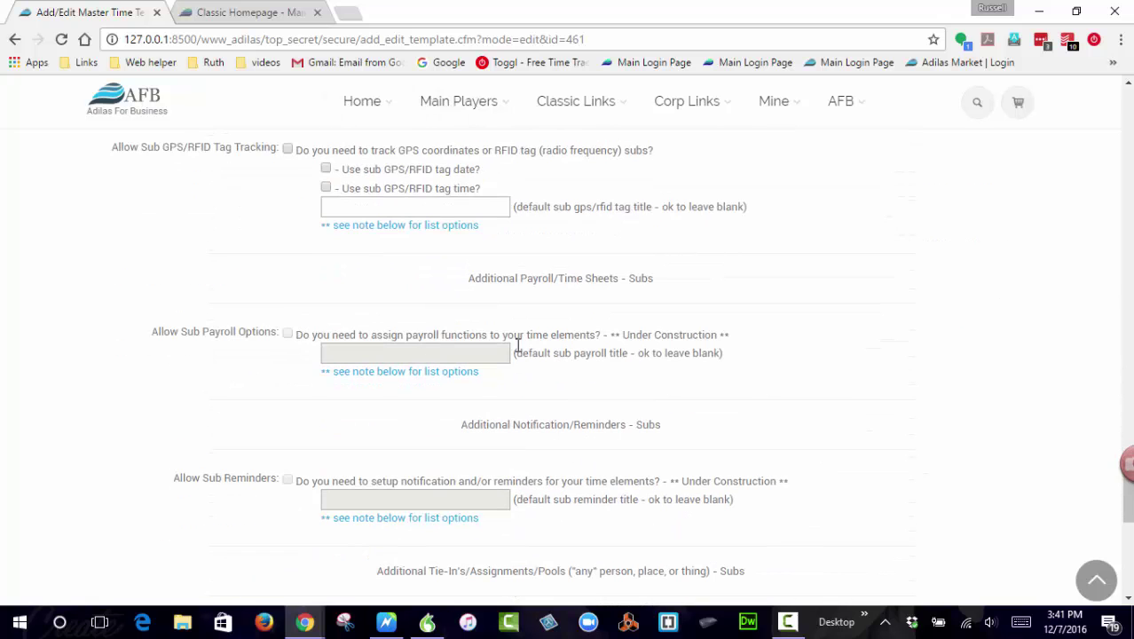
pyautogui.scroll(-5, 298, 328)
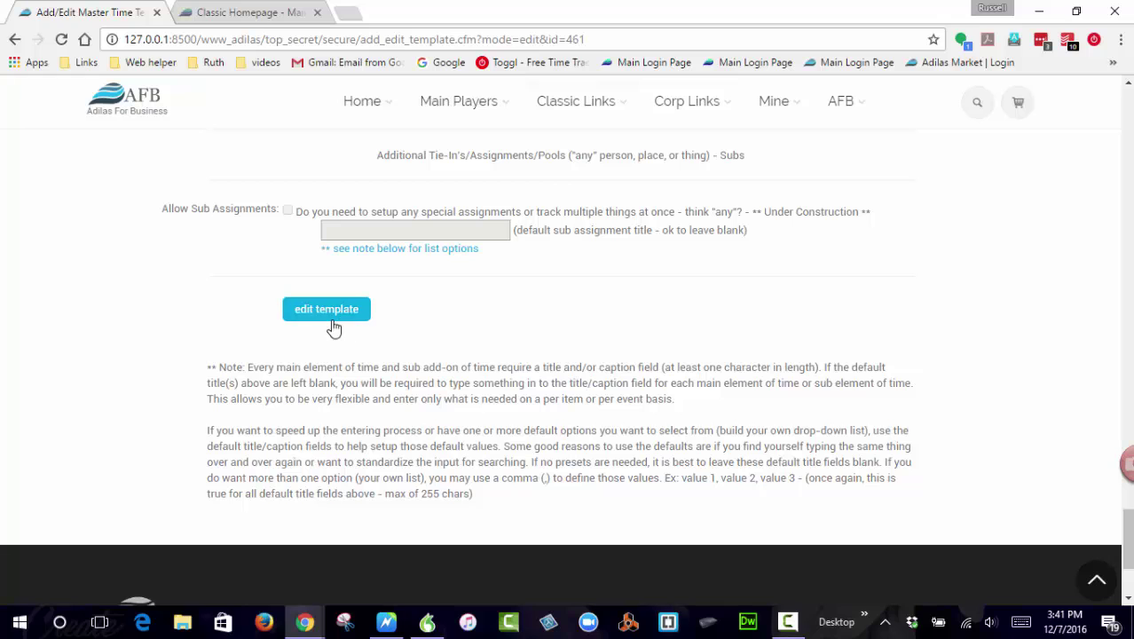
pyautogui.click(326, 309)
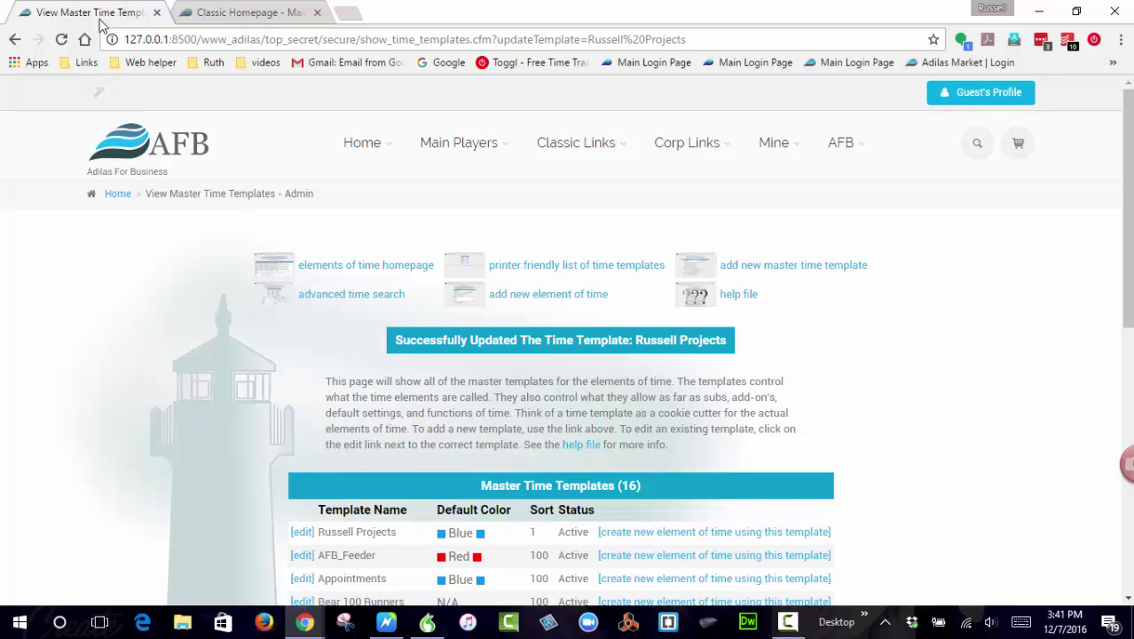
# Open the AFB theme settings and go to the second column options under Corp Footer Column 1 & 2
pyautogui.click(97, 92)
pyautogui.scroll(-5, 250, 368)
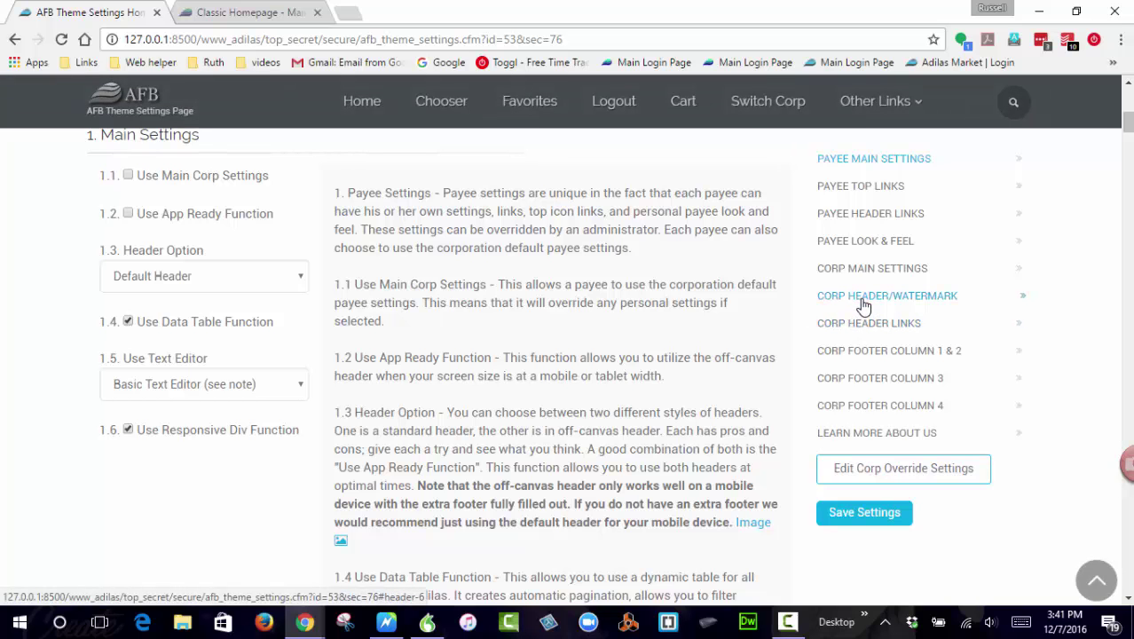
pyautogui.moveTo(864, 305); pyautogui.dragTo(885, 353)
pyautogui.click(886, 352)
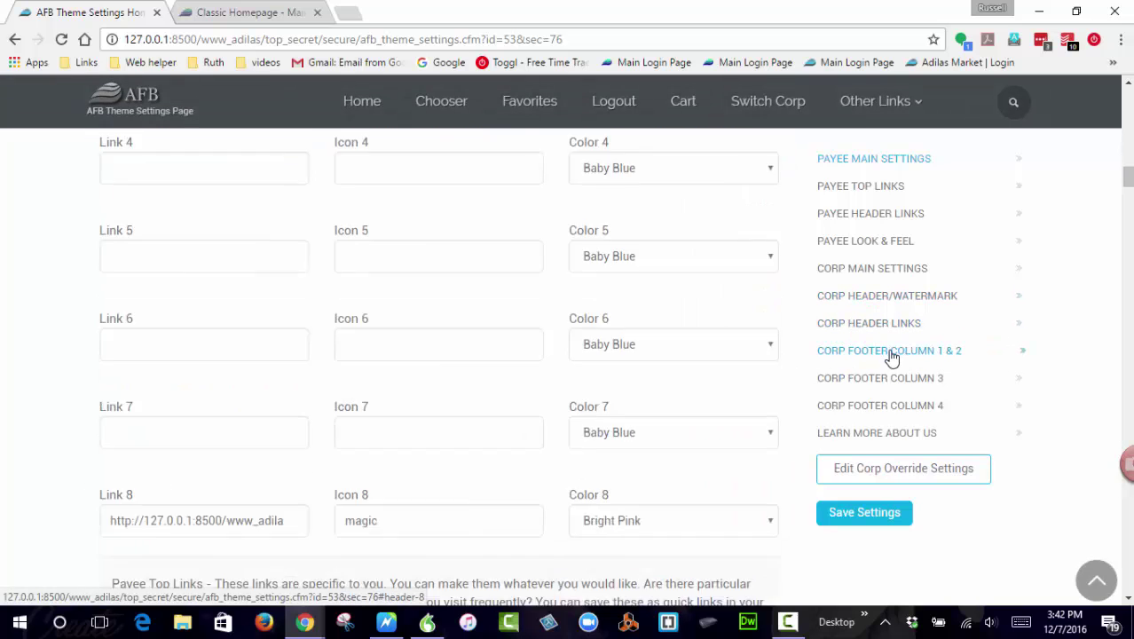
pyautogui.scroll(-15, 296, 299)
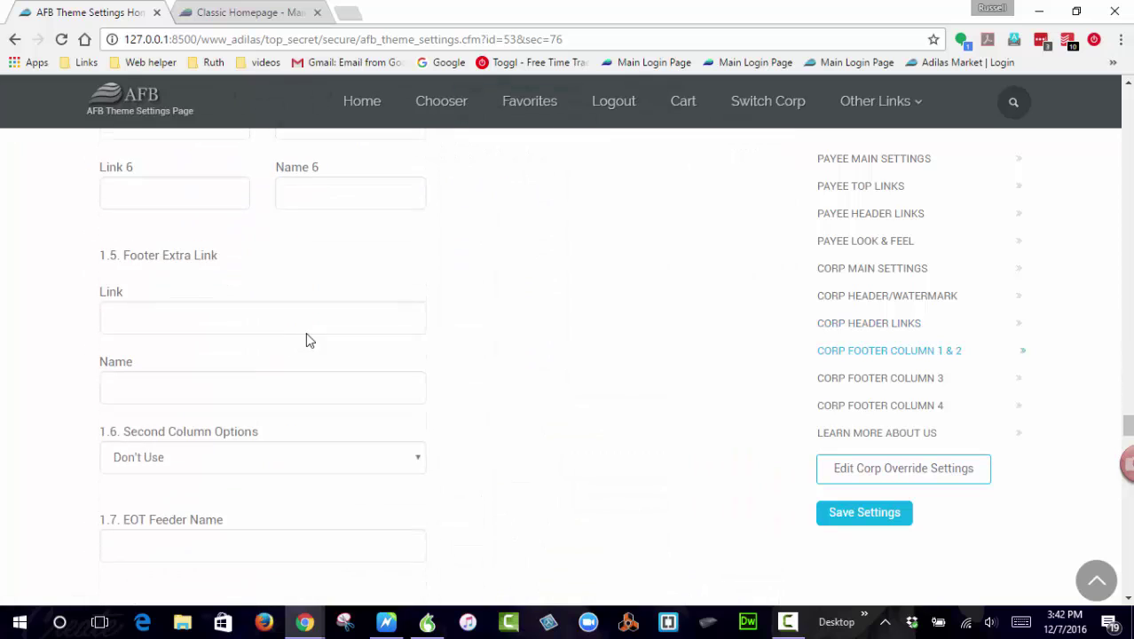
pyautogui.scroll(2, 293, 320)
pyautogui.scroll(1, 285, 320)
# Set the footer's Second Column Options to Corporation Feeder, save the theme settings and check the page footer
pyautogui.click(210, 294)
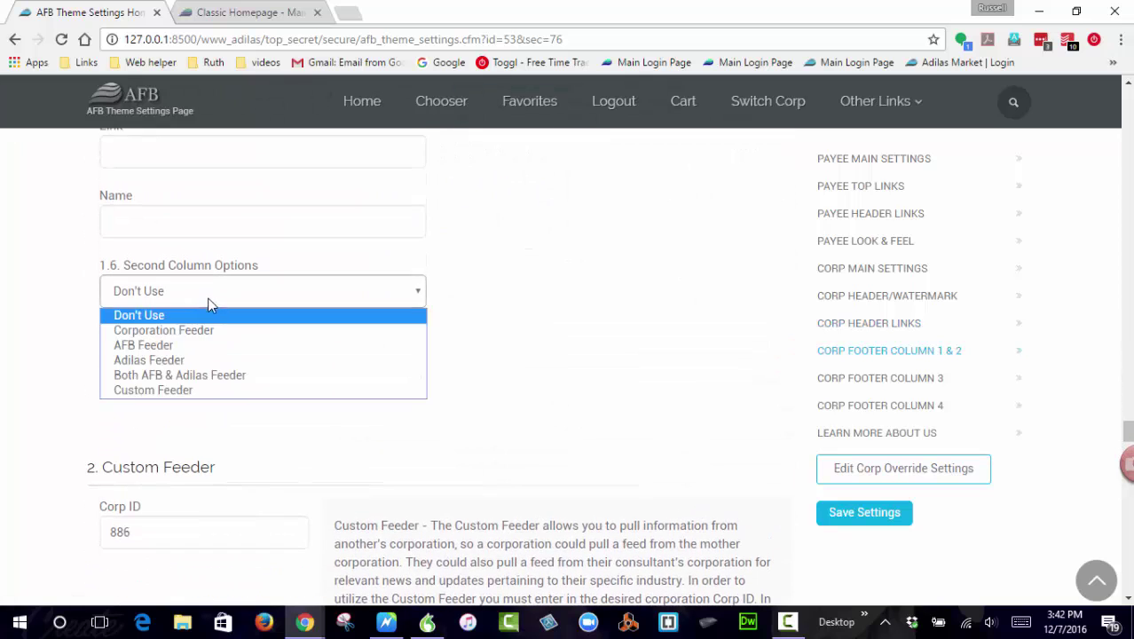
pyautogui.click(195, 330)
pyautogui.scroll(-3, 285, 486)
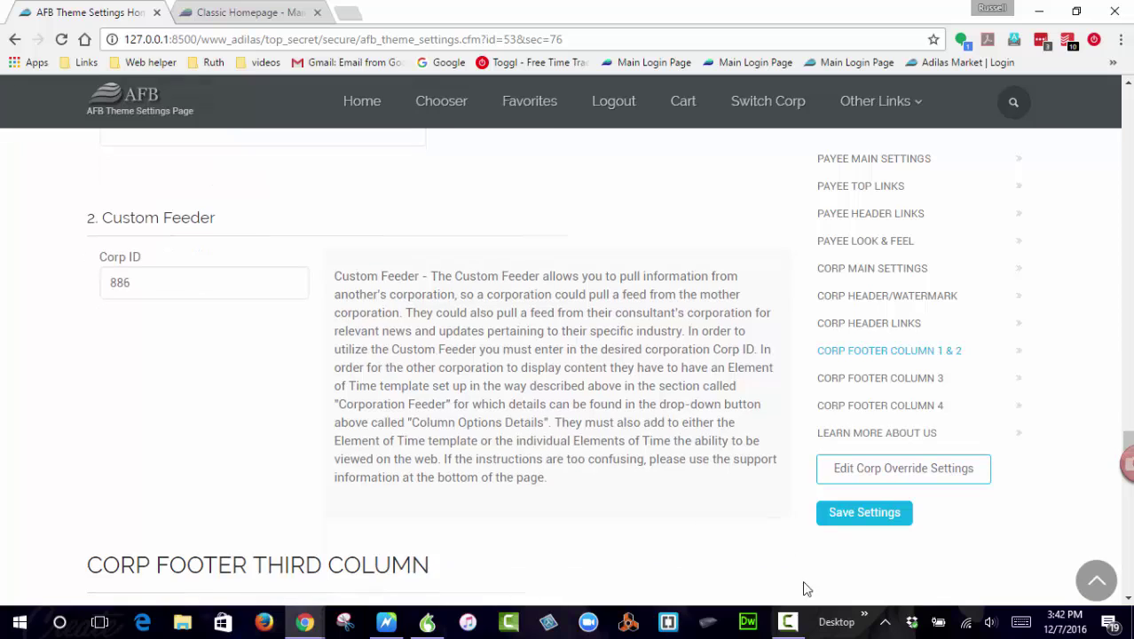
pyautogui.click(862, 522)
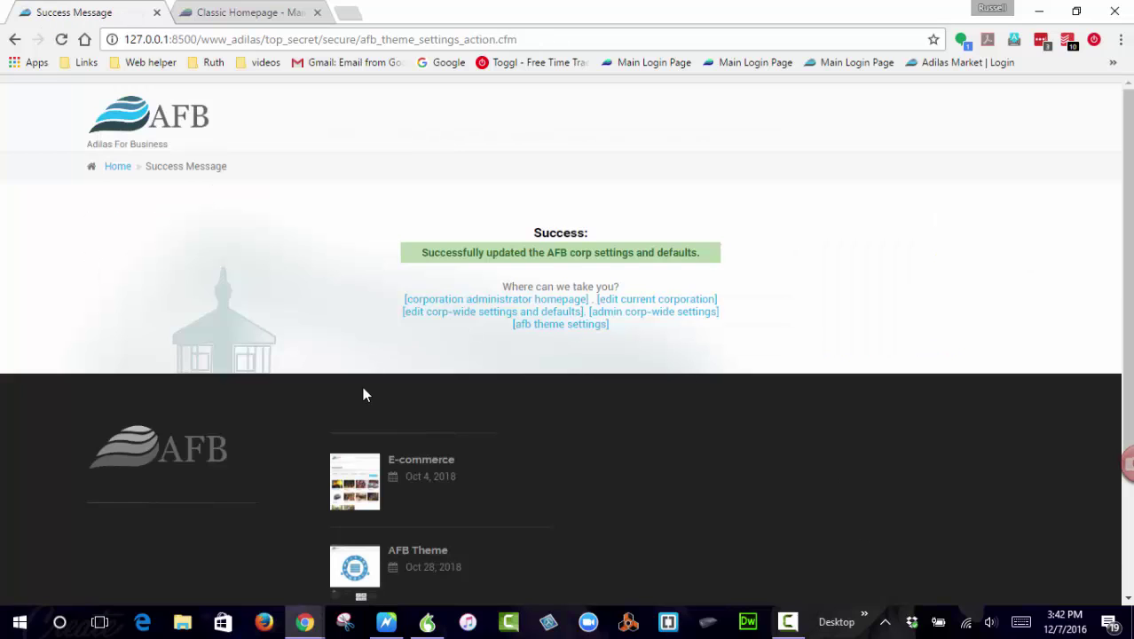
pyautogui.scroll(-3, 345, 361)
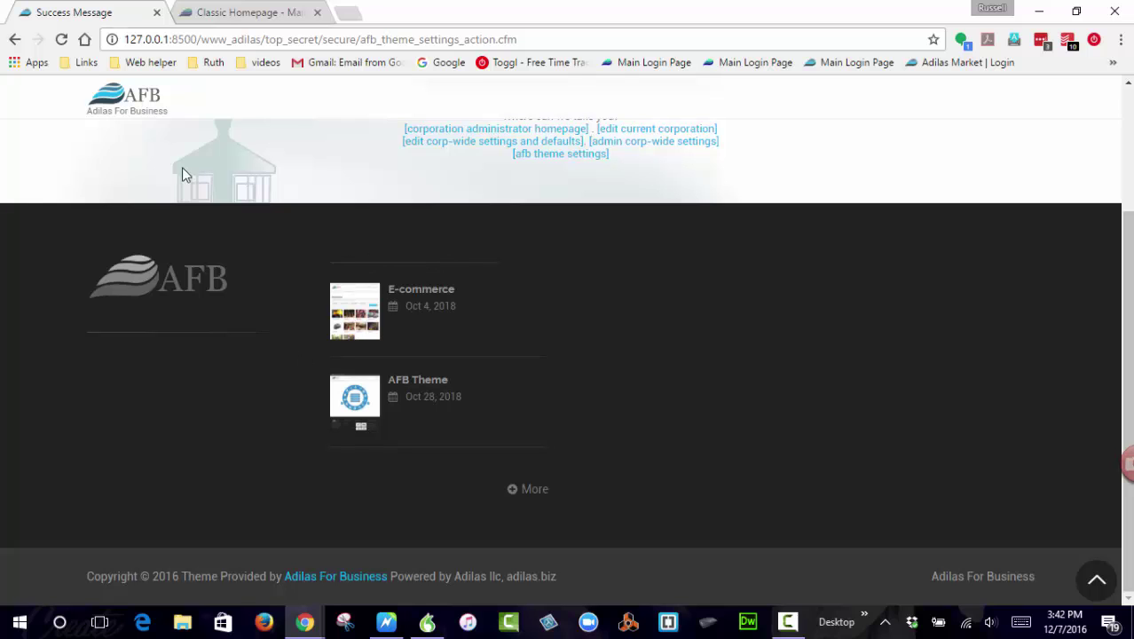
# Return to the theme settings, set the EOT Feeder Name to "Corporation Feeder" and save
pyautogui.hotkey('alt', 'Left')
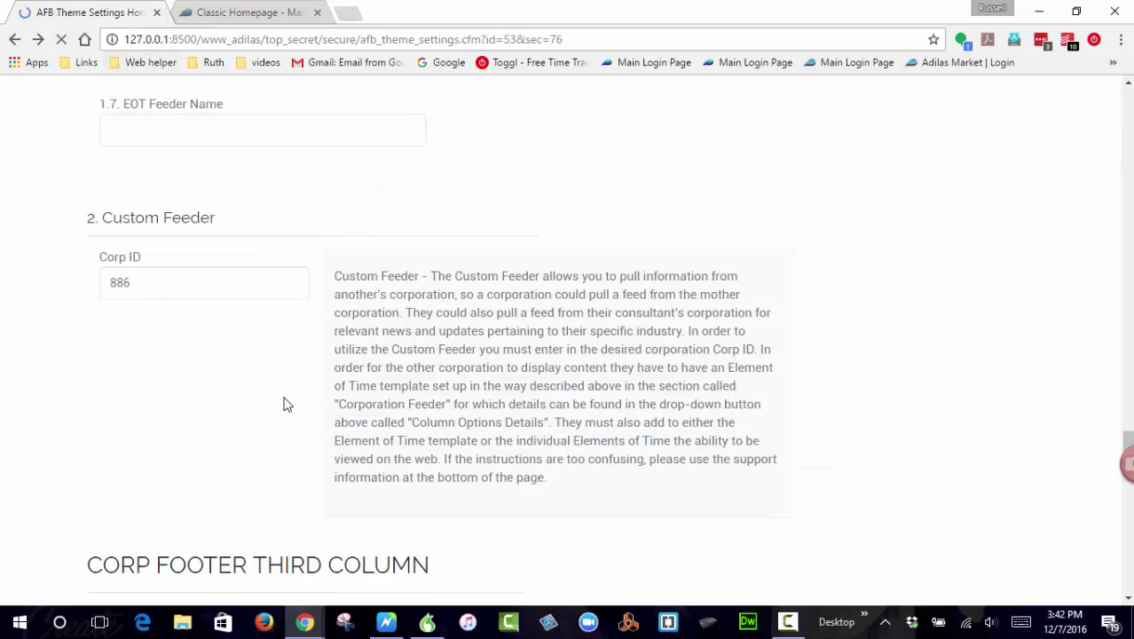
pyautogui.scroll(3, 174, 303)
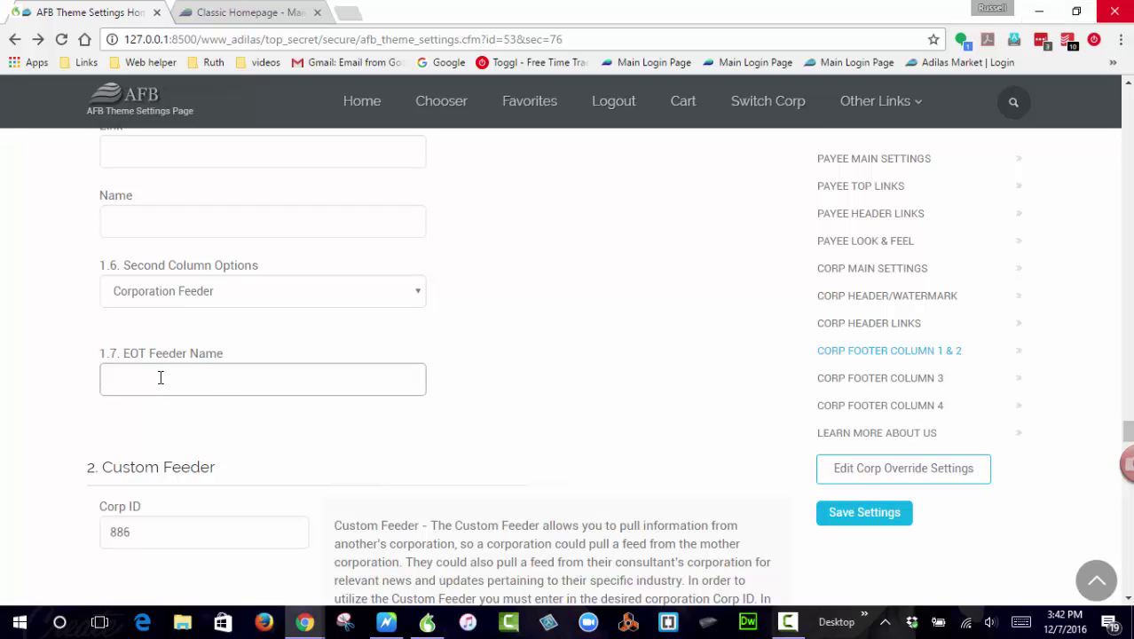
pyautogui.write('Corporation feeder')
pyautogui.click(176, 379)
pyautogui.press('Delete')
pyautogui.write('F')
pyautogui.click(862, 512)
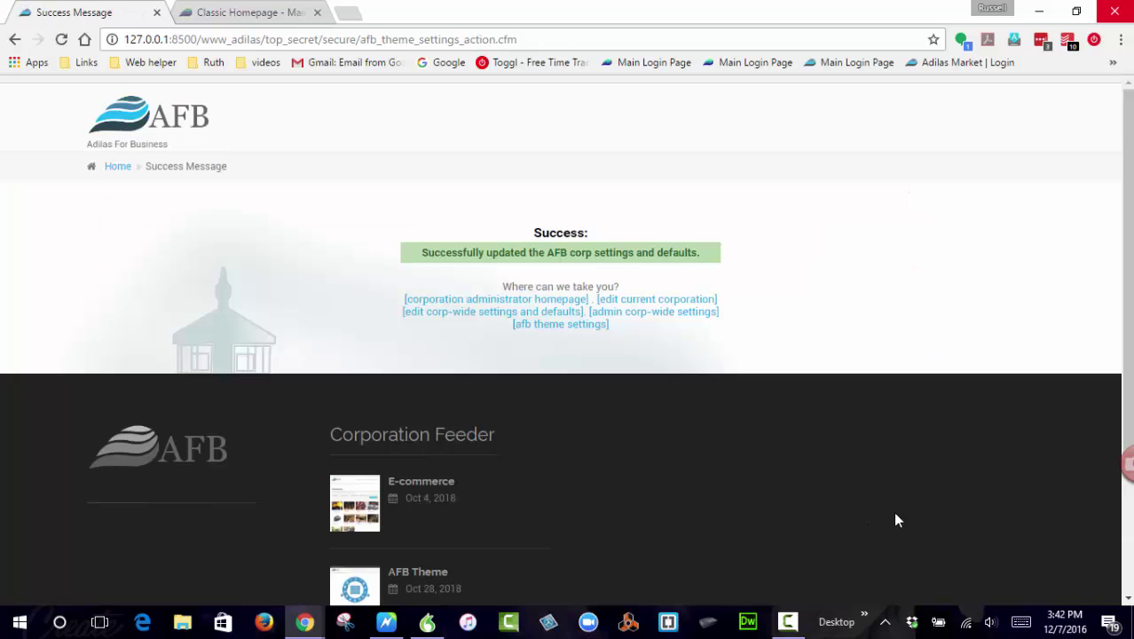
# Open the E-commerce entry from the footer's Corporation Feeder and review its element of time details
pyautogui.scroll(-2, 470, 462)
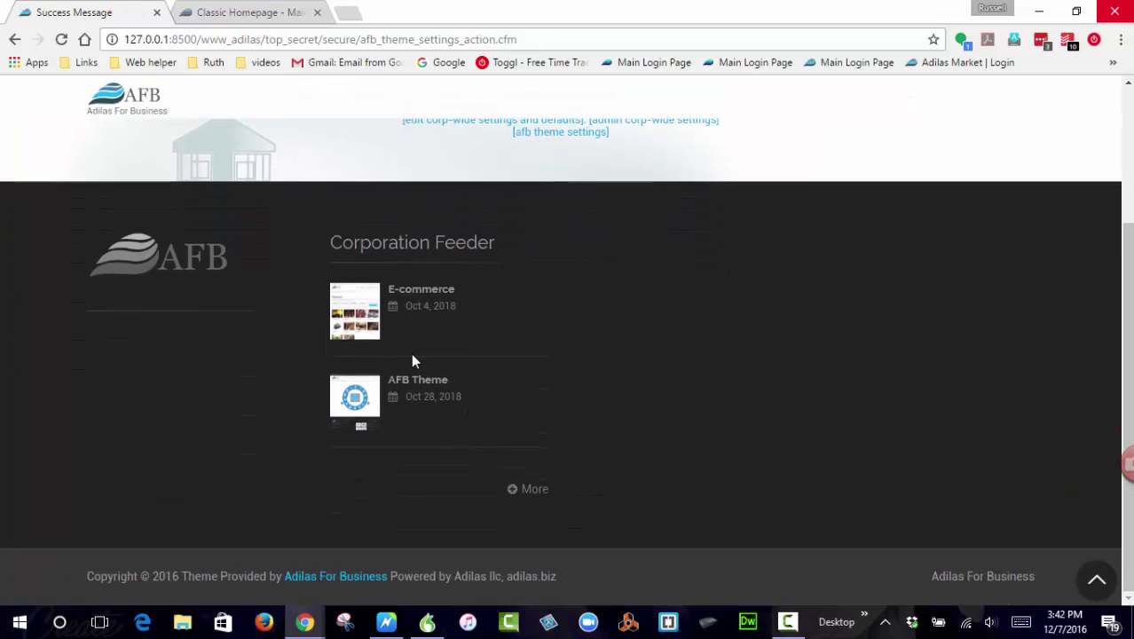
pyautogui.click(398, 293)
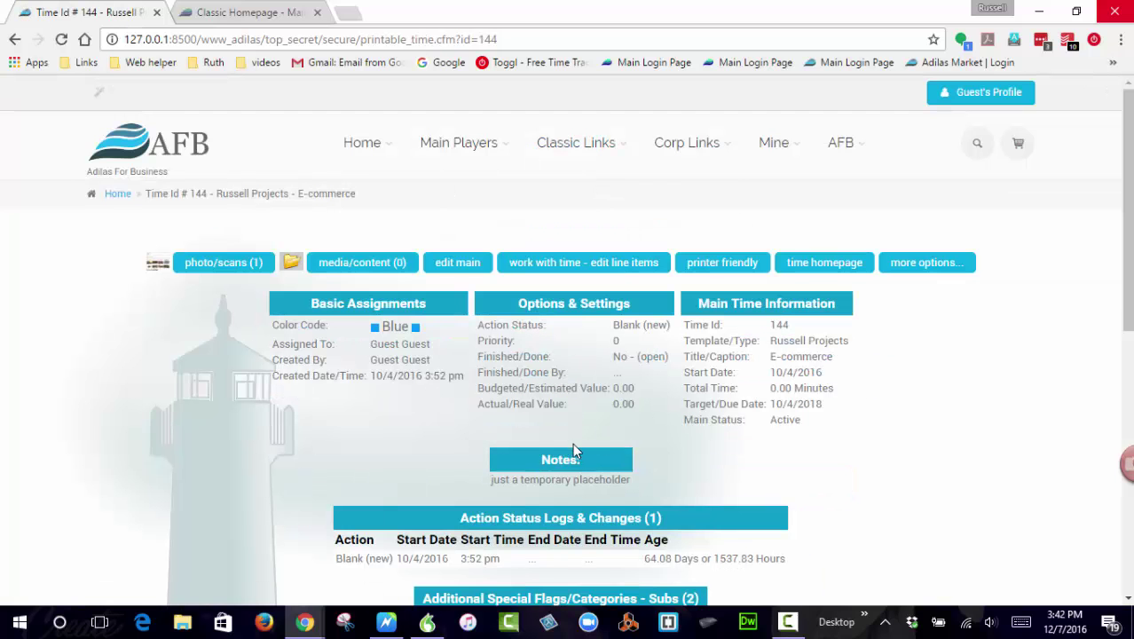
pyautogui.scroll(-4, 572, 442)
pyautogui.scroll(4, 577, 399)
pyautogui.scroll(-5, 411, 408)
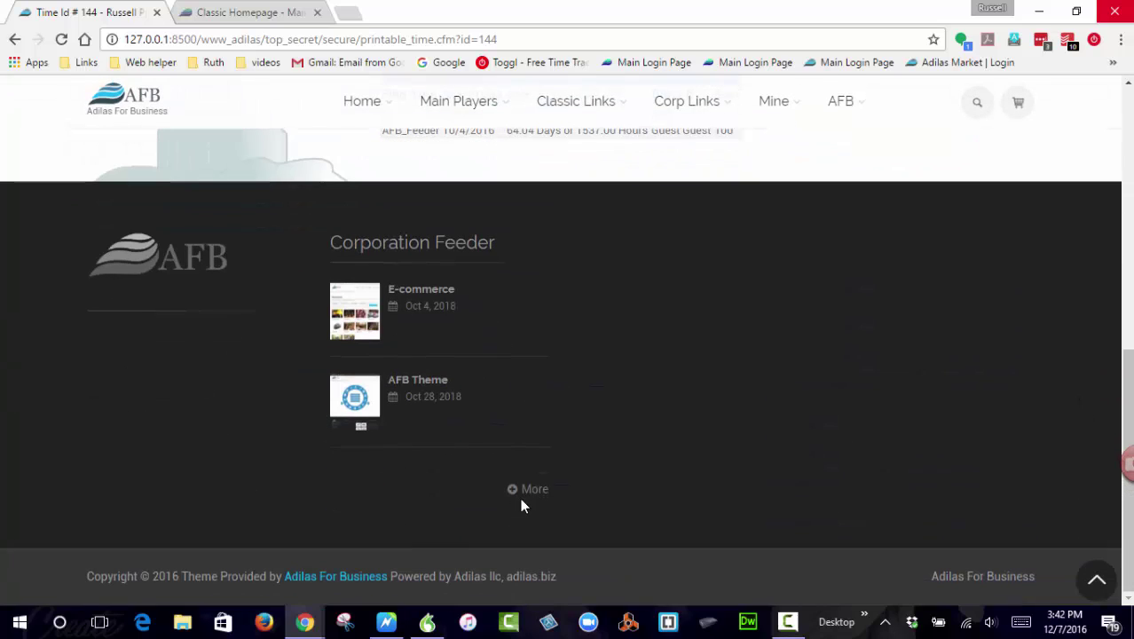
# Open the full list of feeder entries from the footer and look through the Elements Of Time report
pyautogui.click(527, 493)
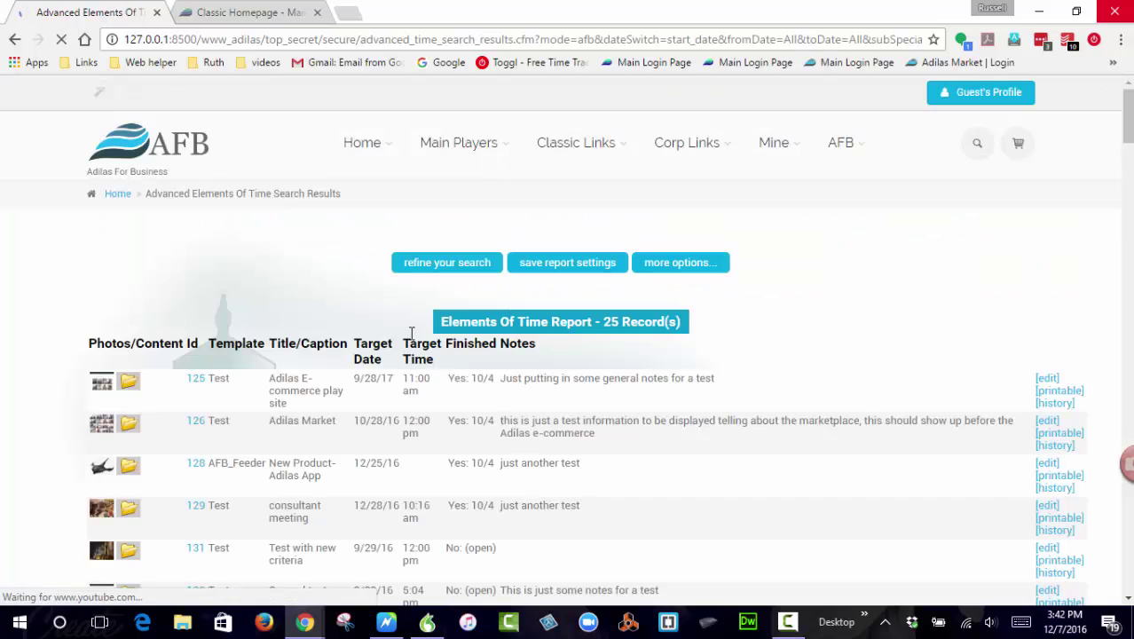
pyautogui.scroll(-1, 395, 350)
pyautogui.scroll(-4, 394, 351)
# Examine the Custom Feeder section of the theme settings, including its Corp ID field and description
pyautogui.scroll(-6, 413, 350)
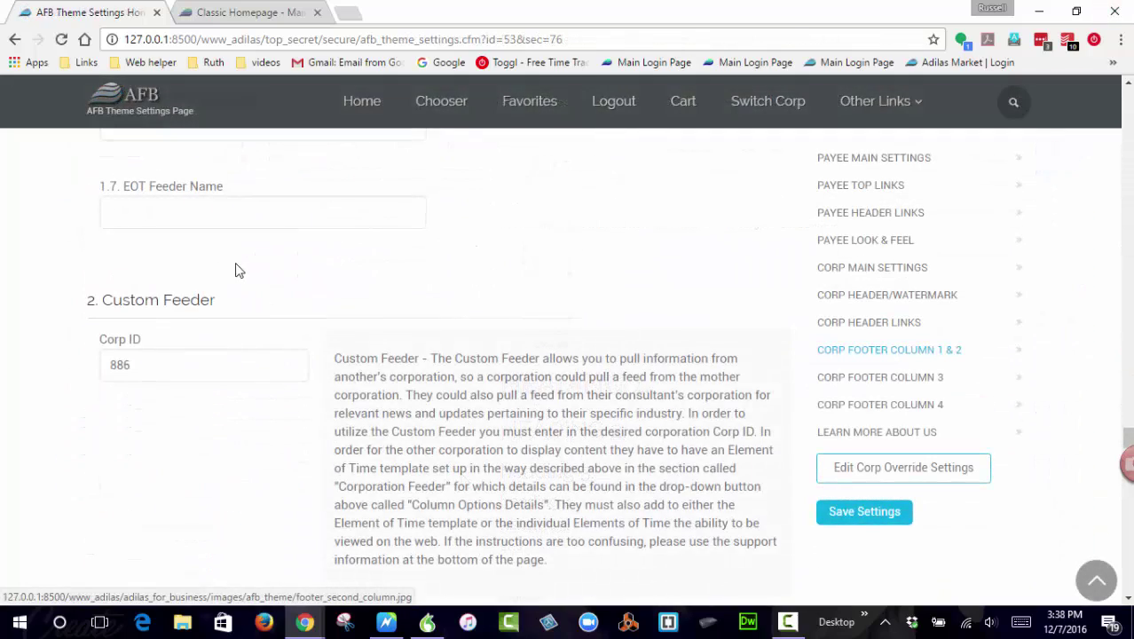
pyautogui.scroll(-1, 245, 288)
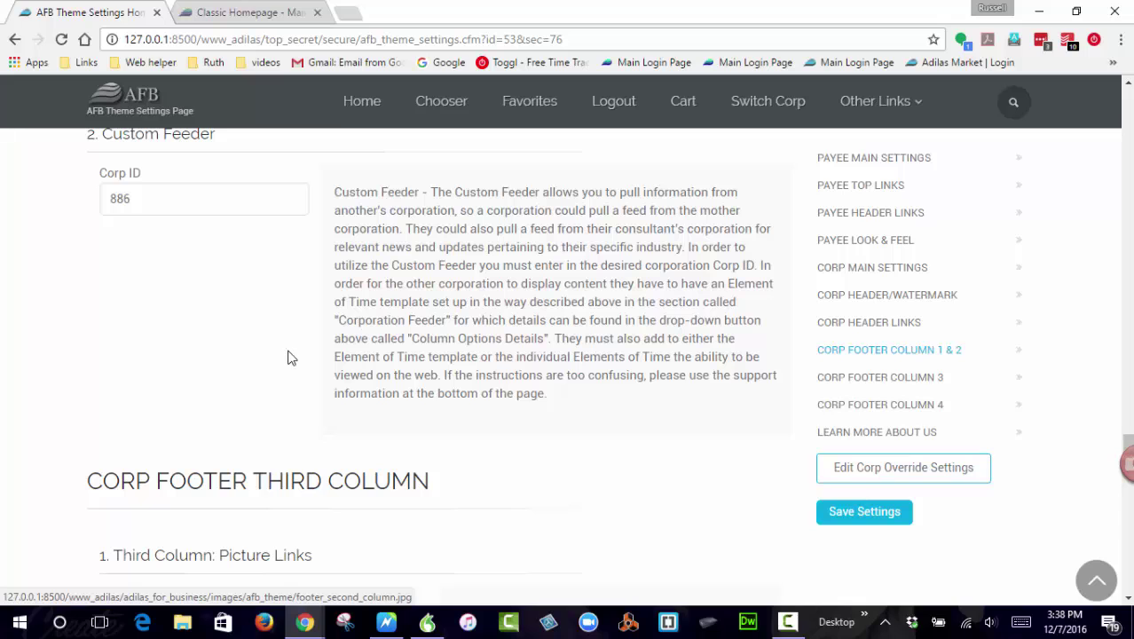